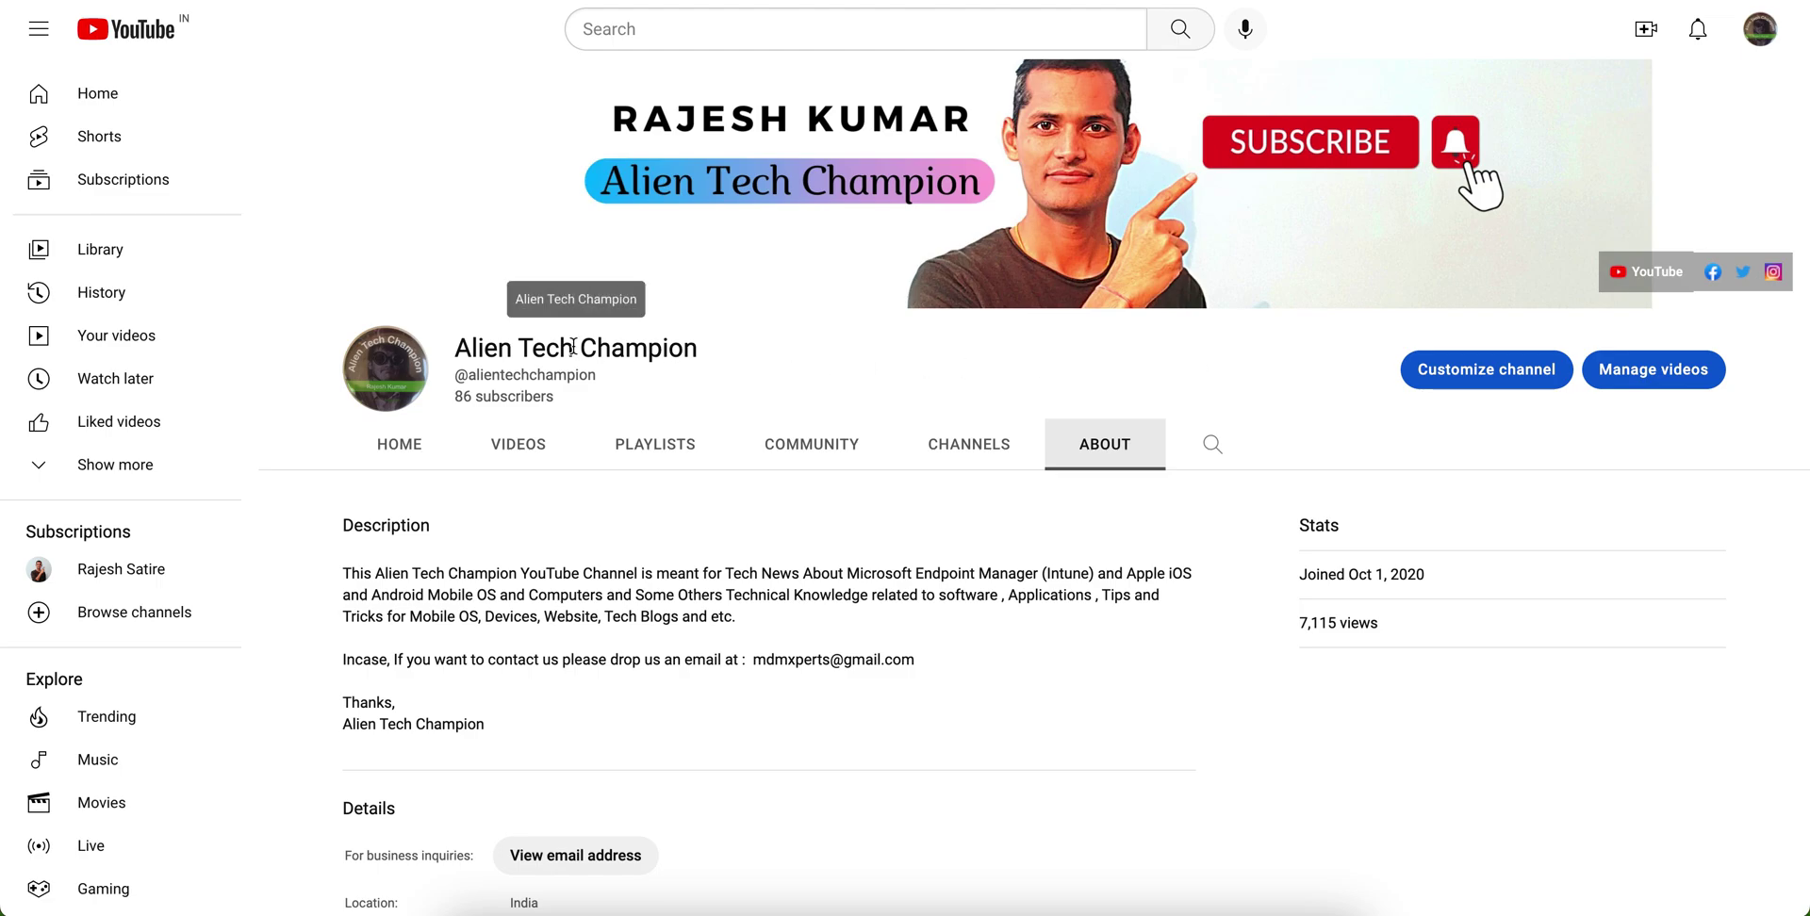
- Highlight and then deselect the channel name on the YouTube About page
left_click_drag(472, 347, 765, 355)
left_click(837, 358)
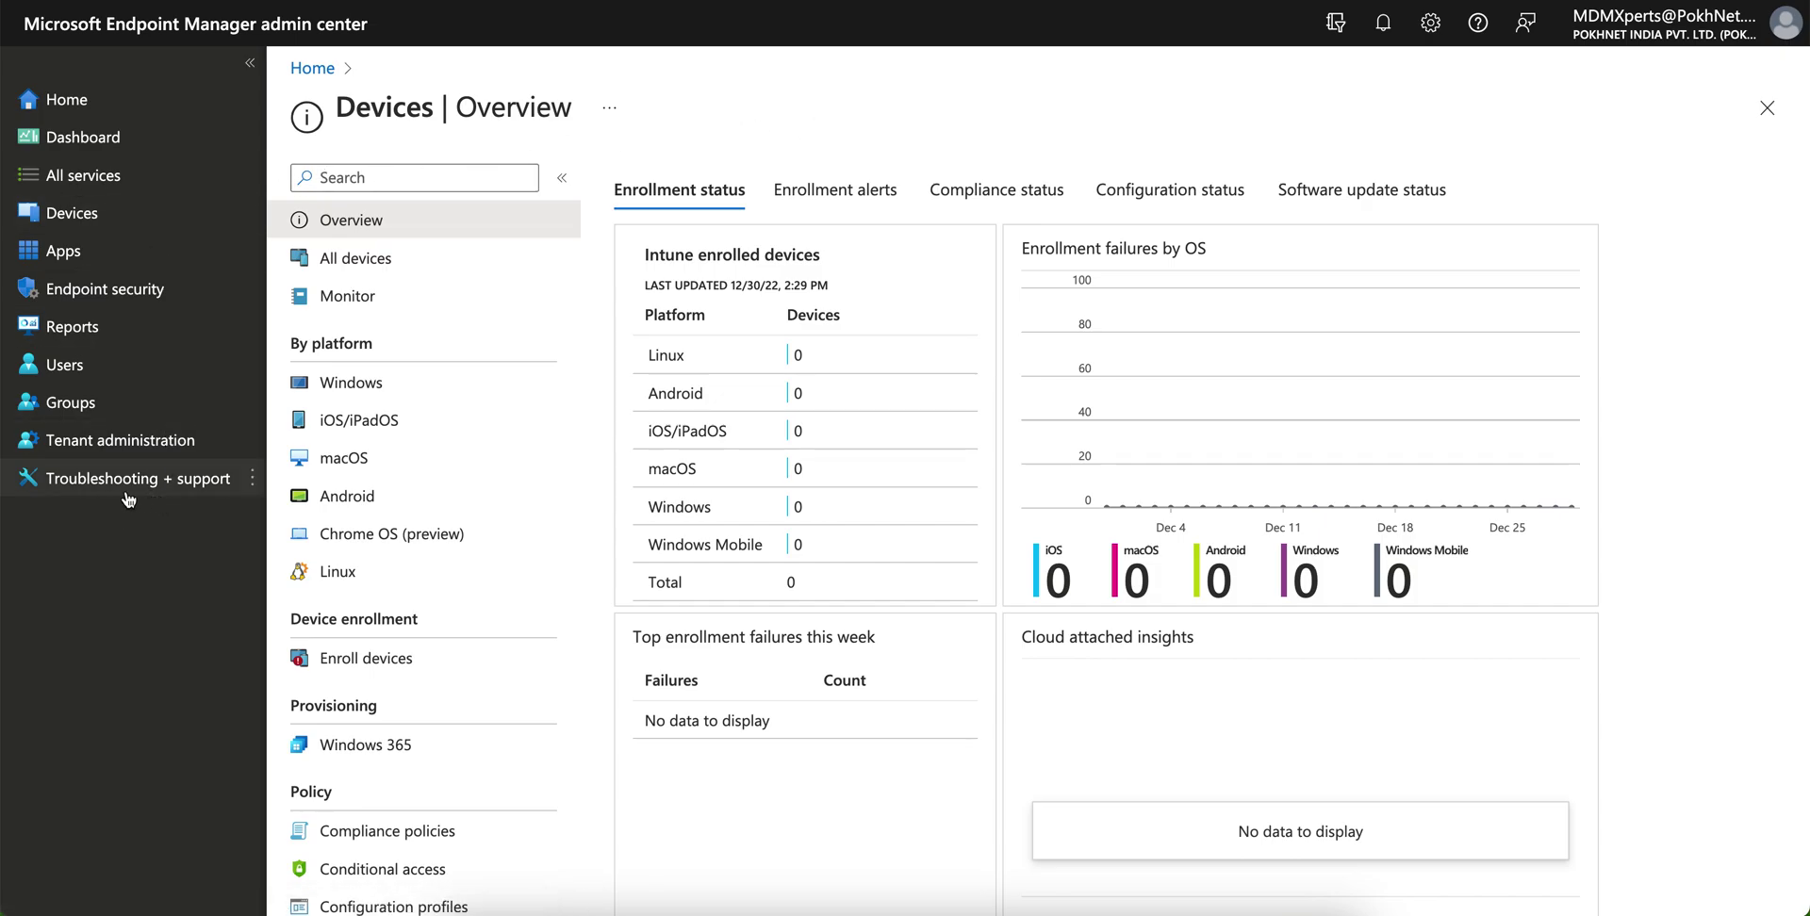
- Go to Troubleshooting + support, view Guided scenarios, and return to the user Troubleshoot page
left_click(165, 492)
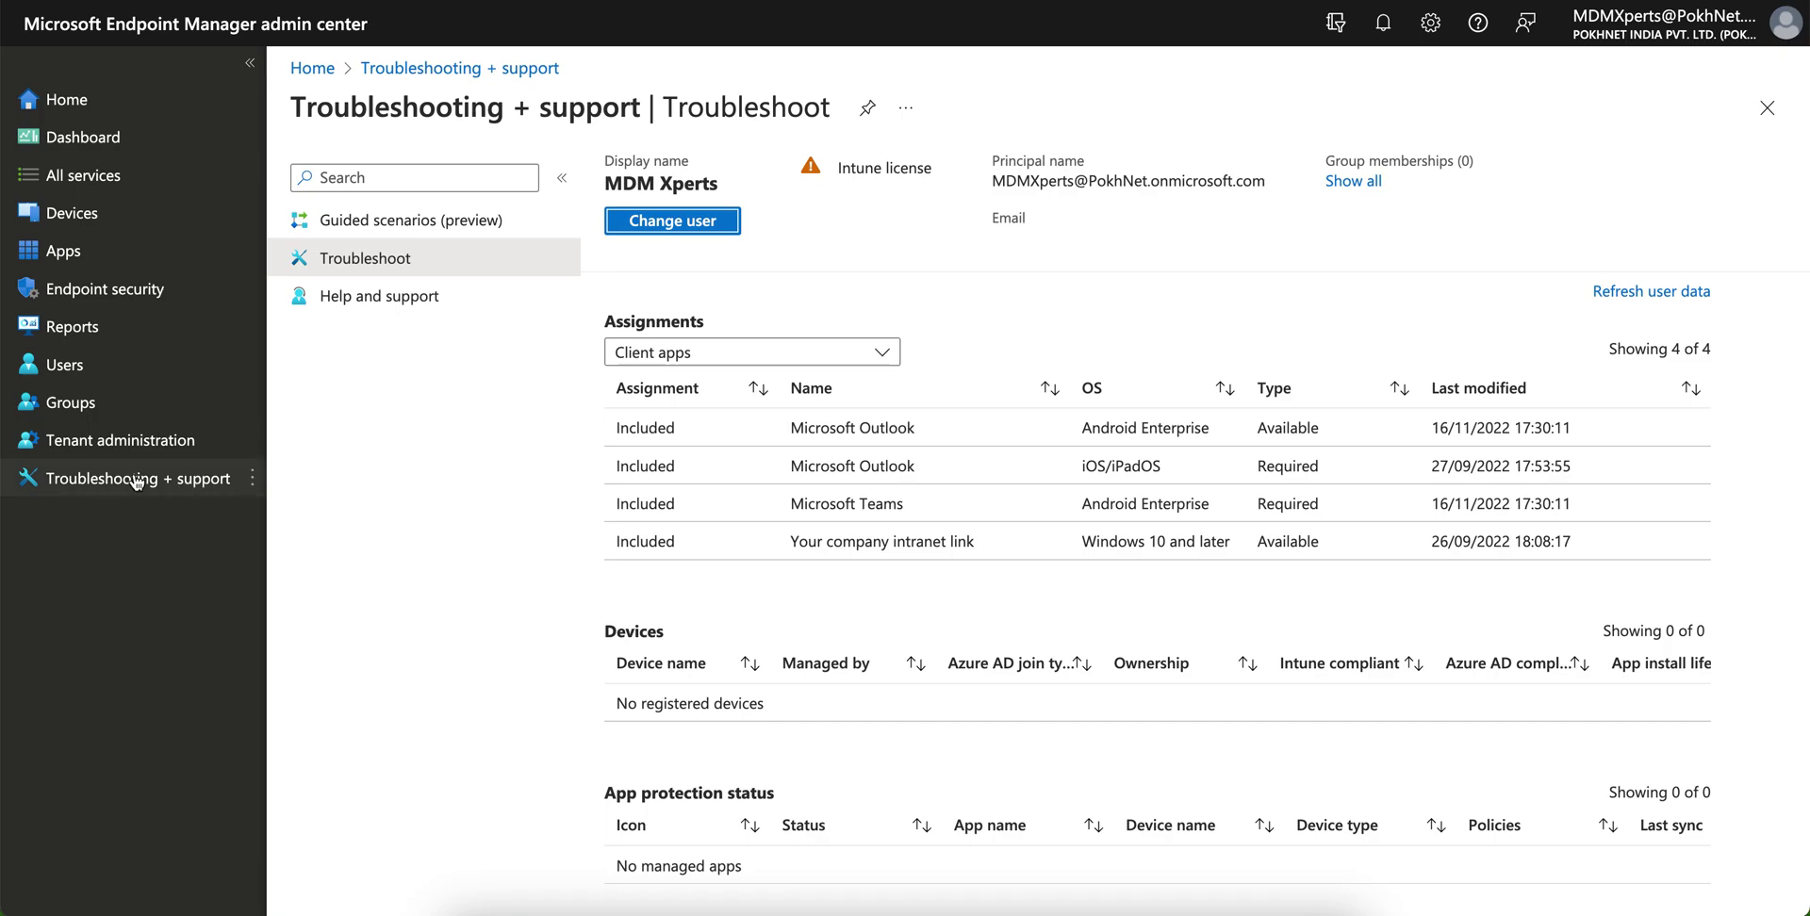
left_click(401, 444)
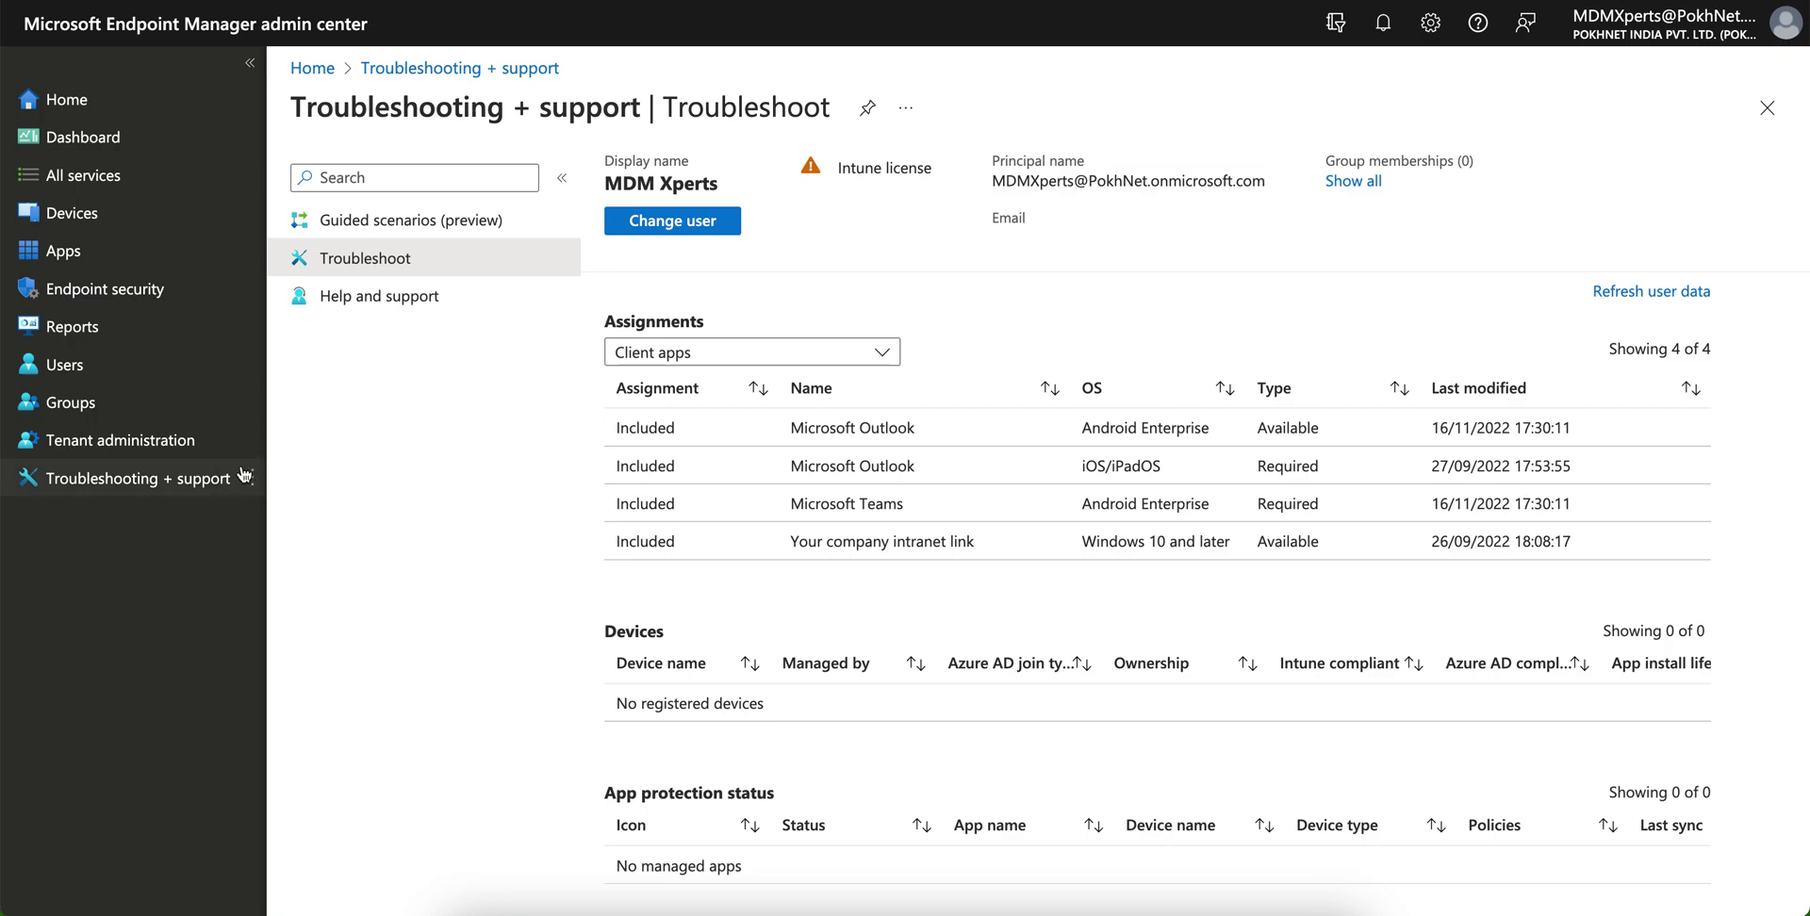
left_click(157, 492)
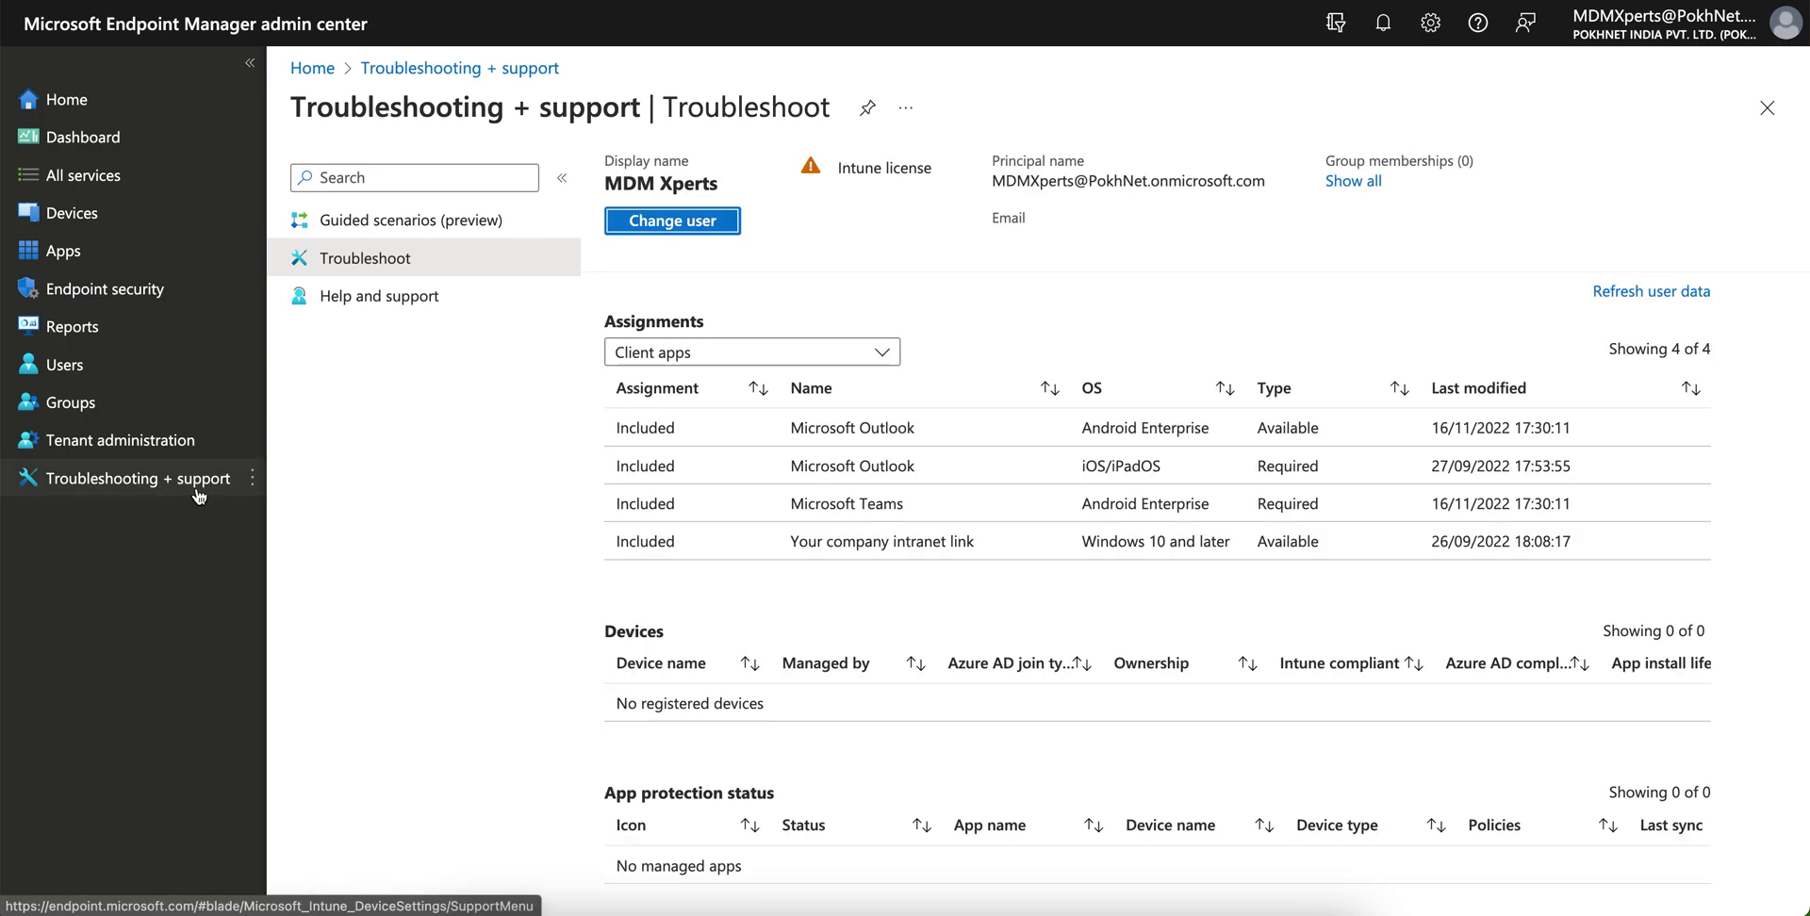
left_click(457, 222)
left_click(442, 261)
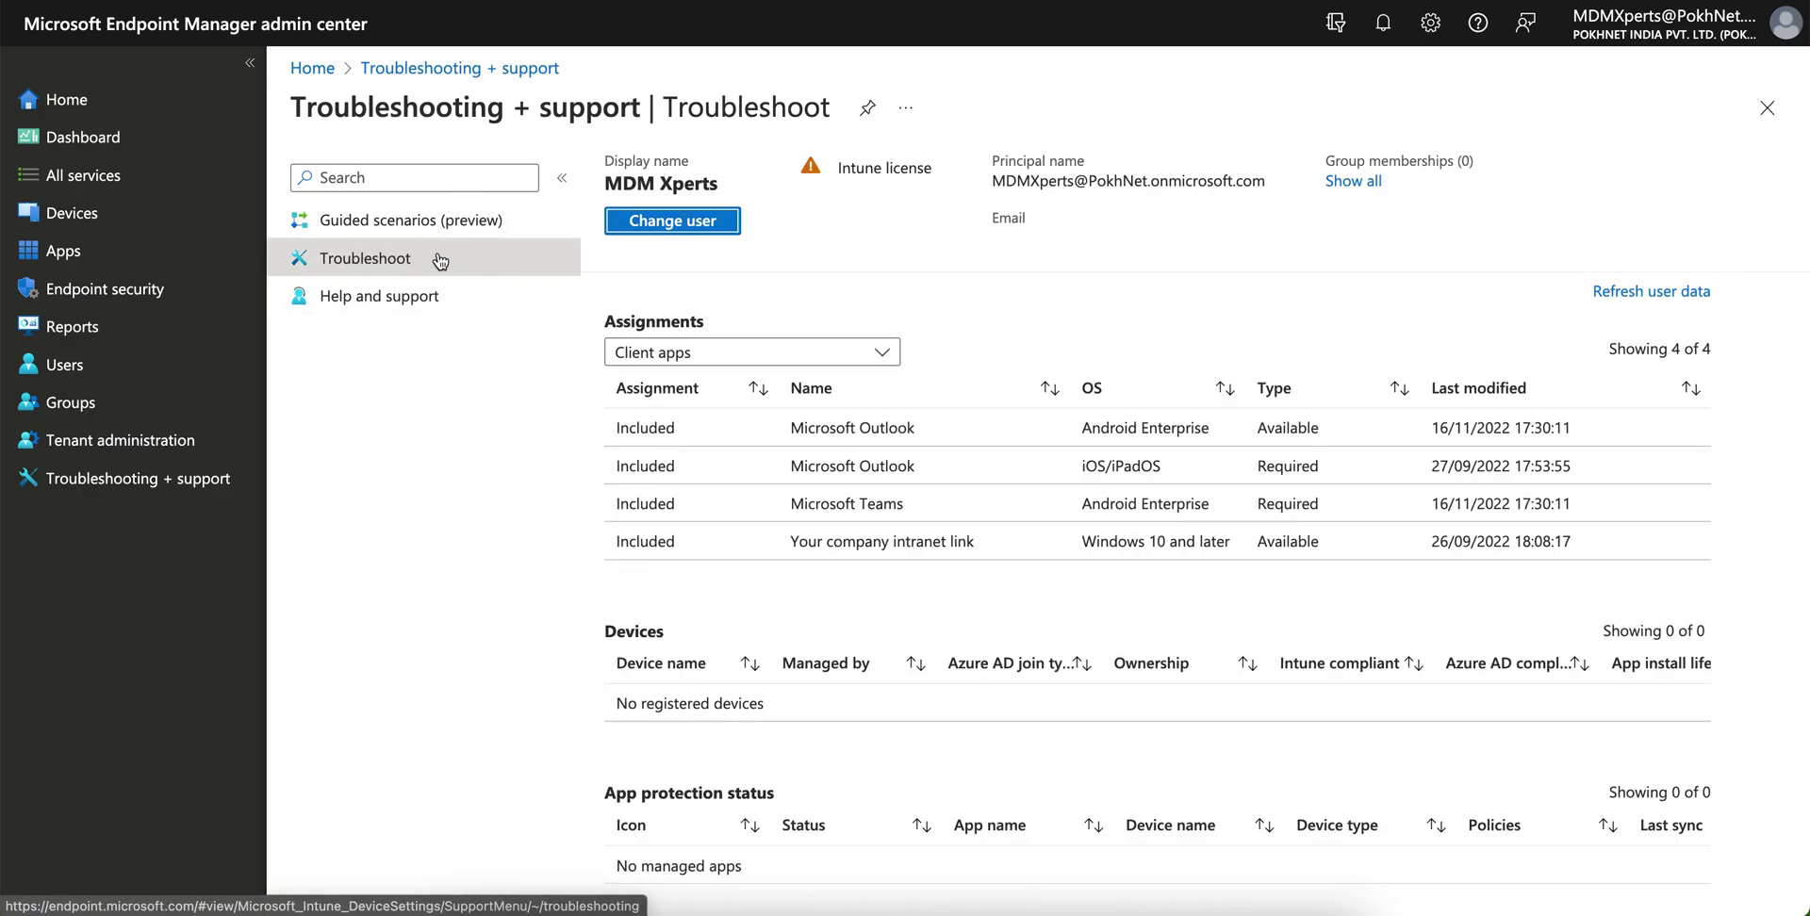
left_click(717, 221)
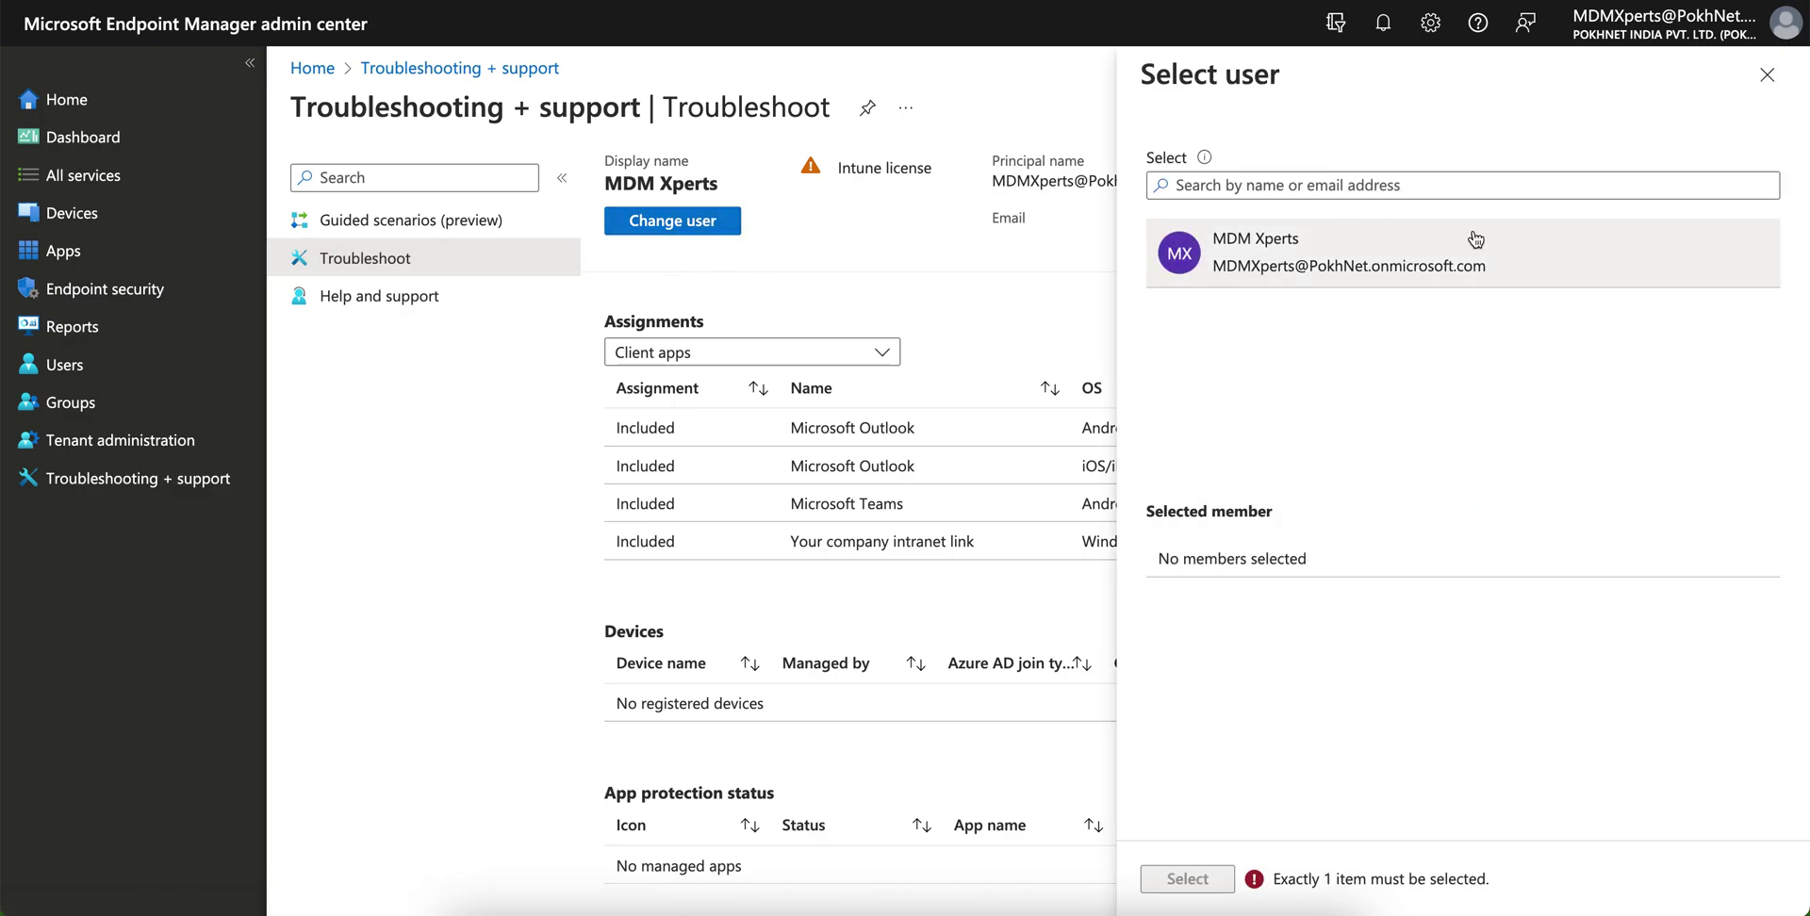
left_click(1453, 257)
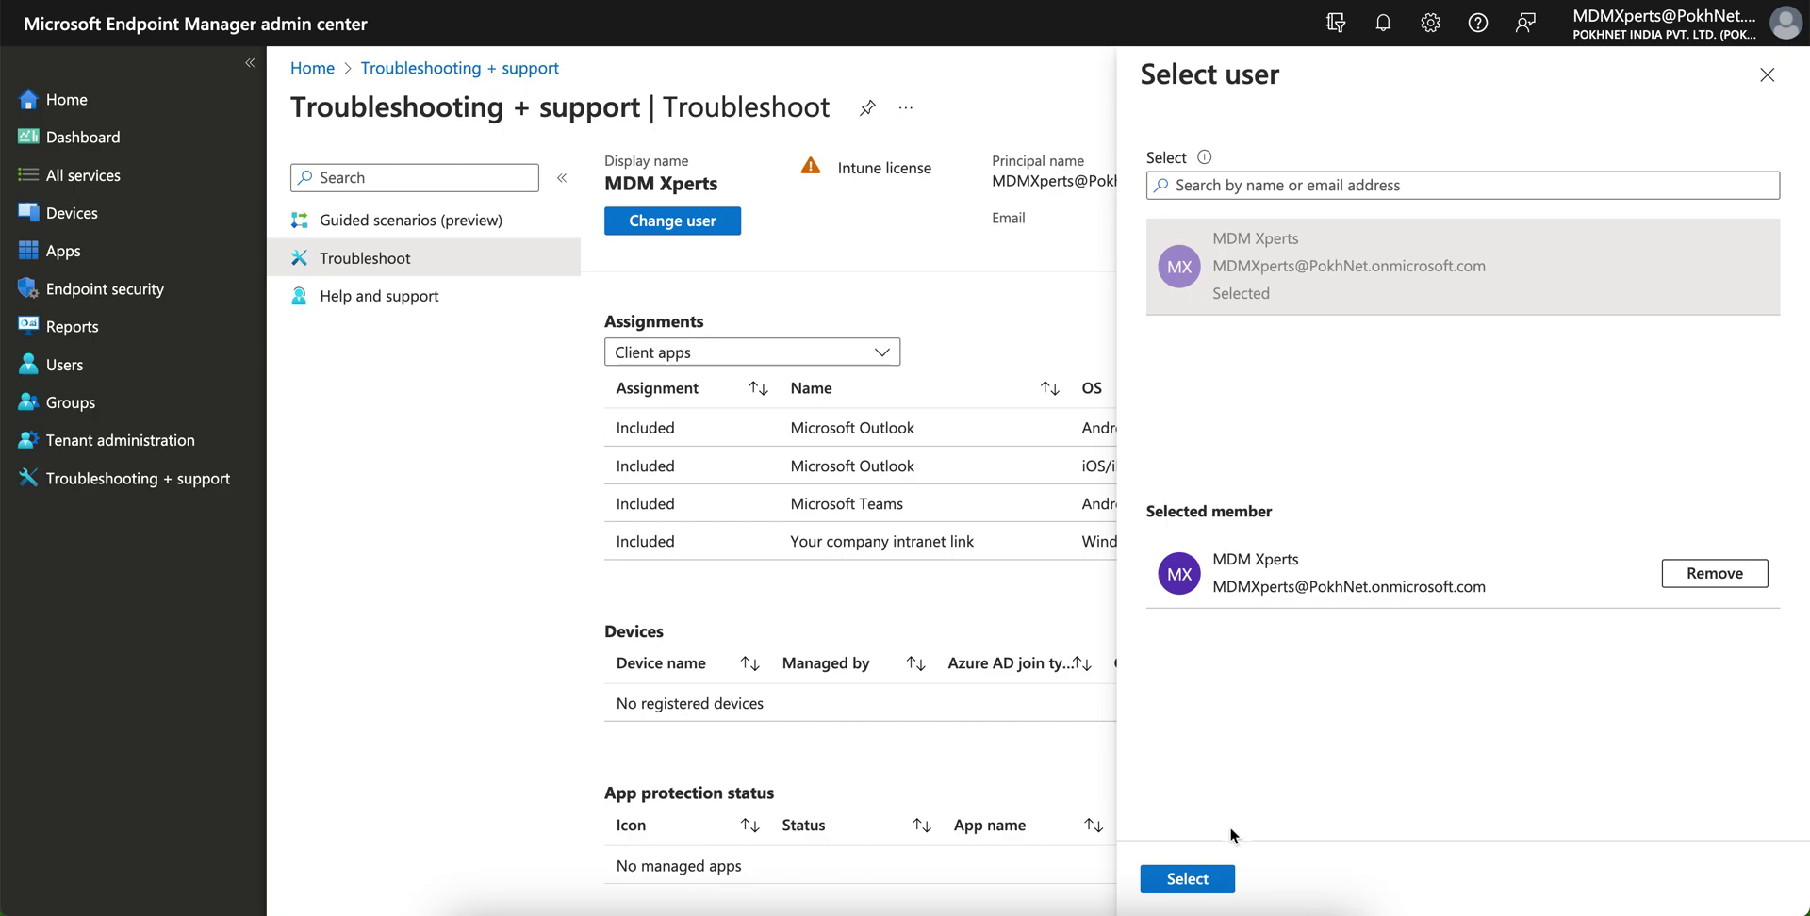
left_click(1190, 880)
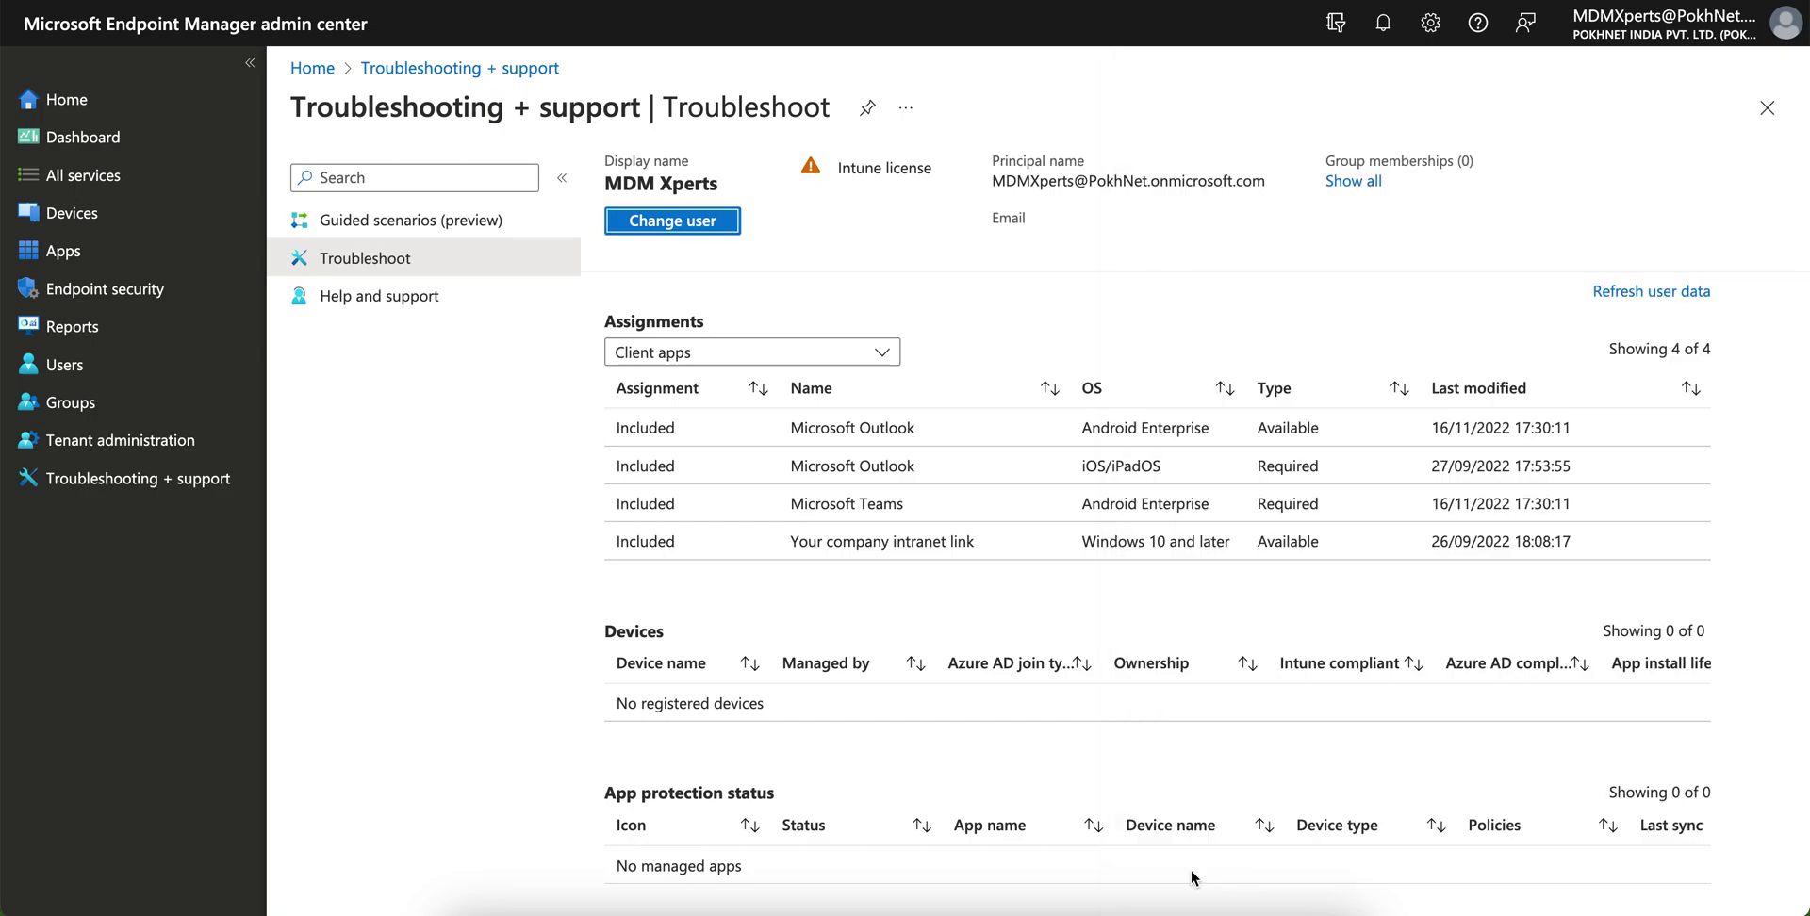
left_click(688, 221)
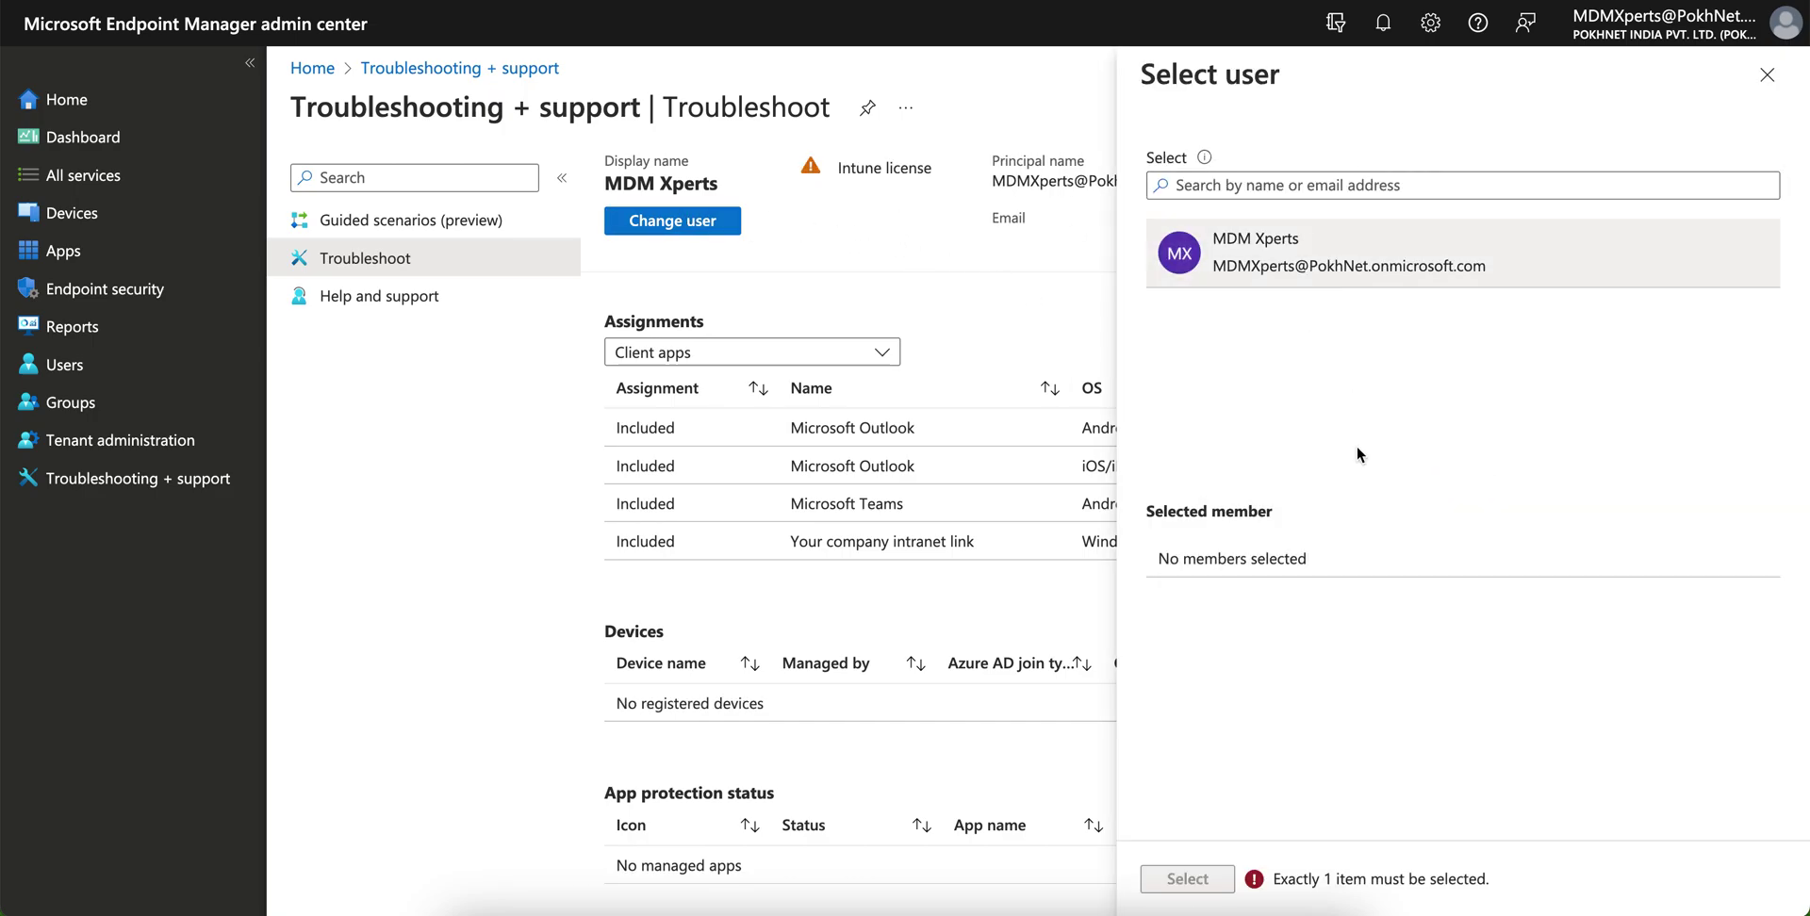
left_click(1248, 183)
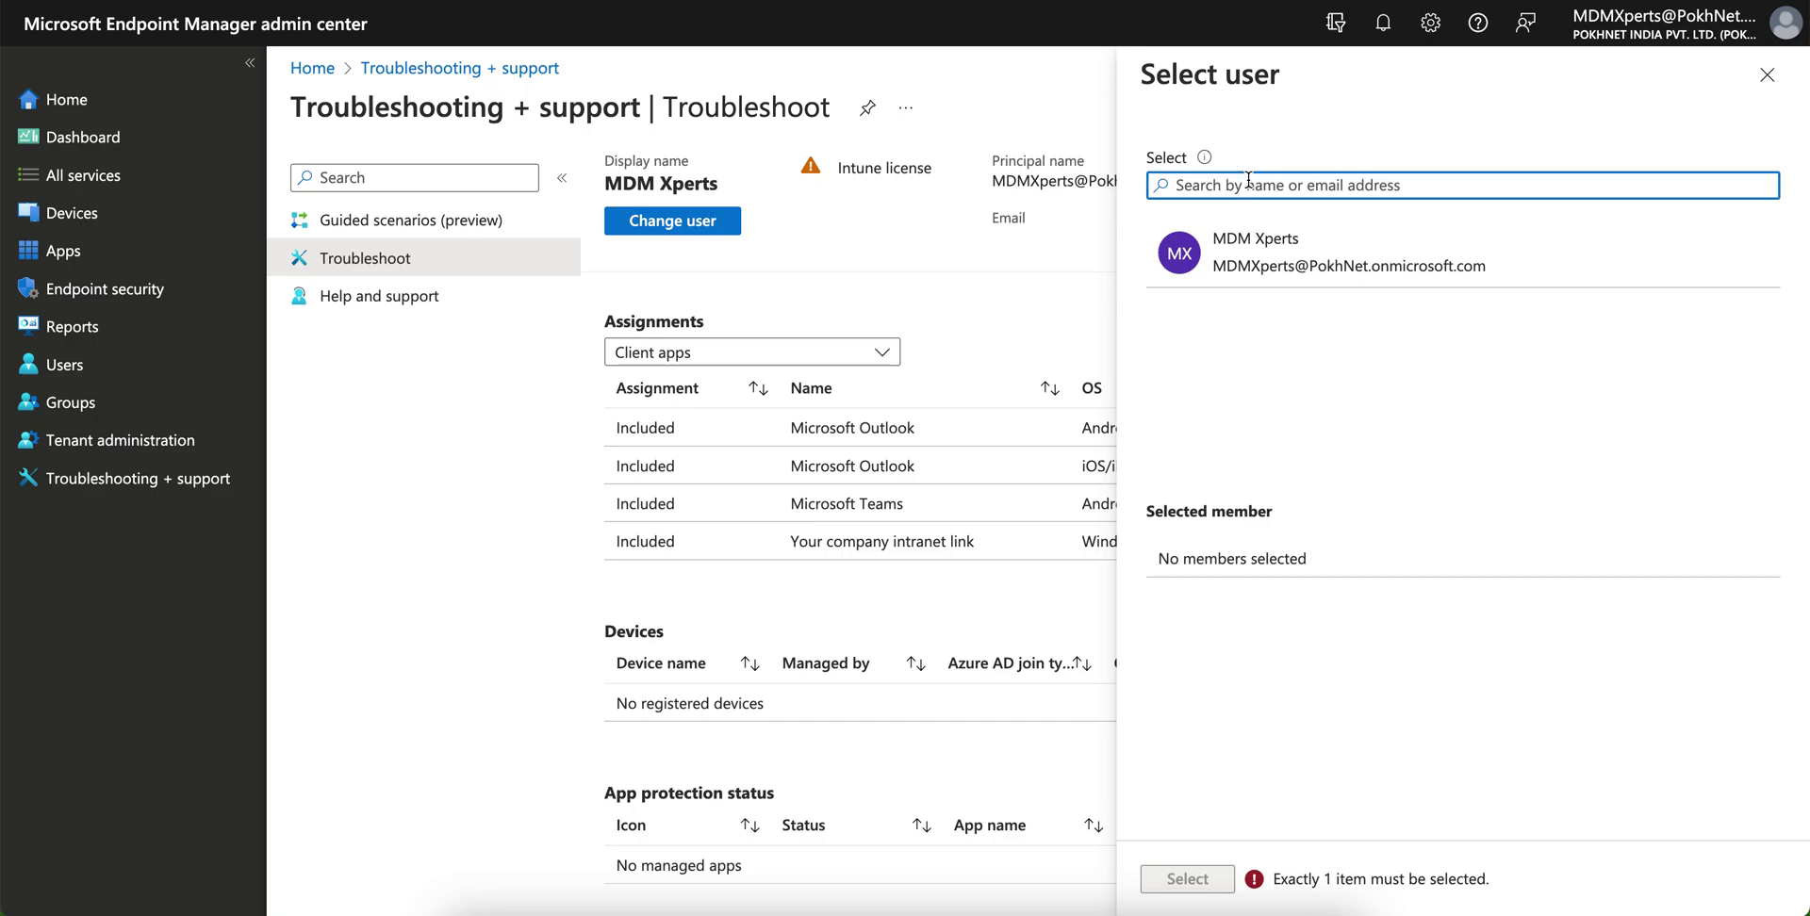
type("rajes")
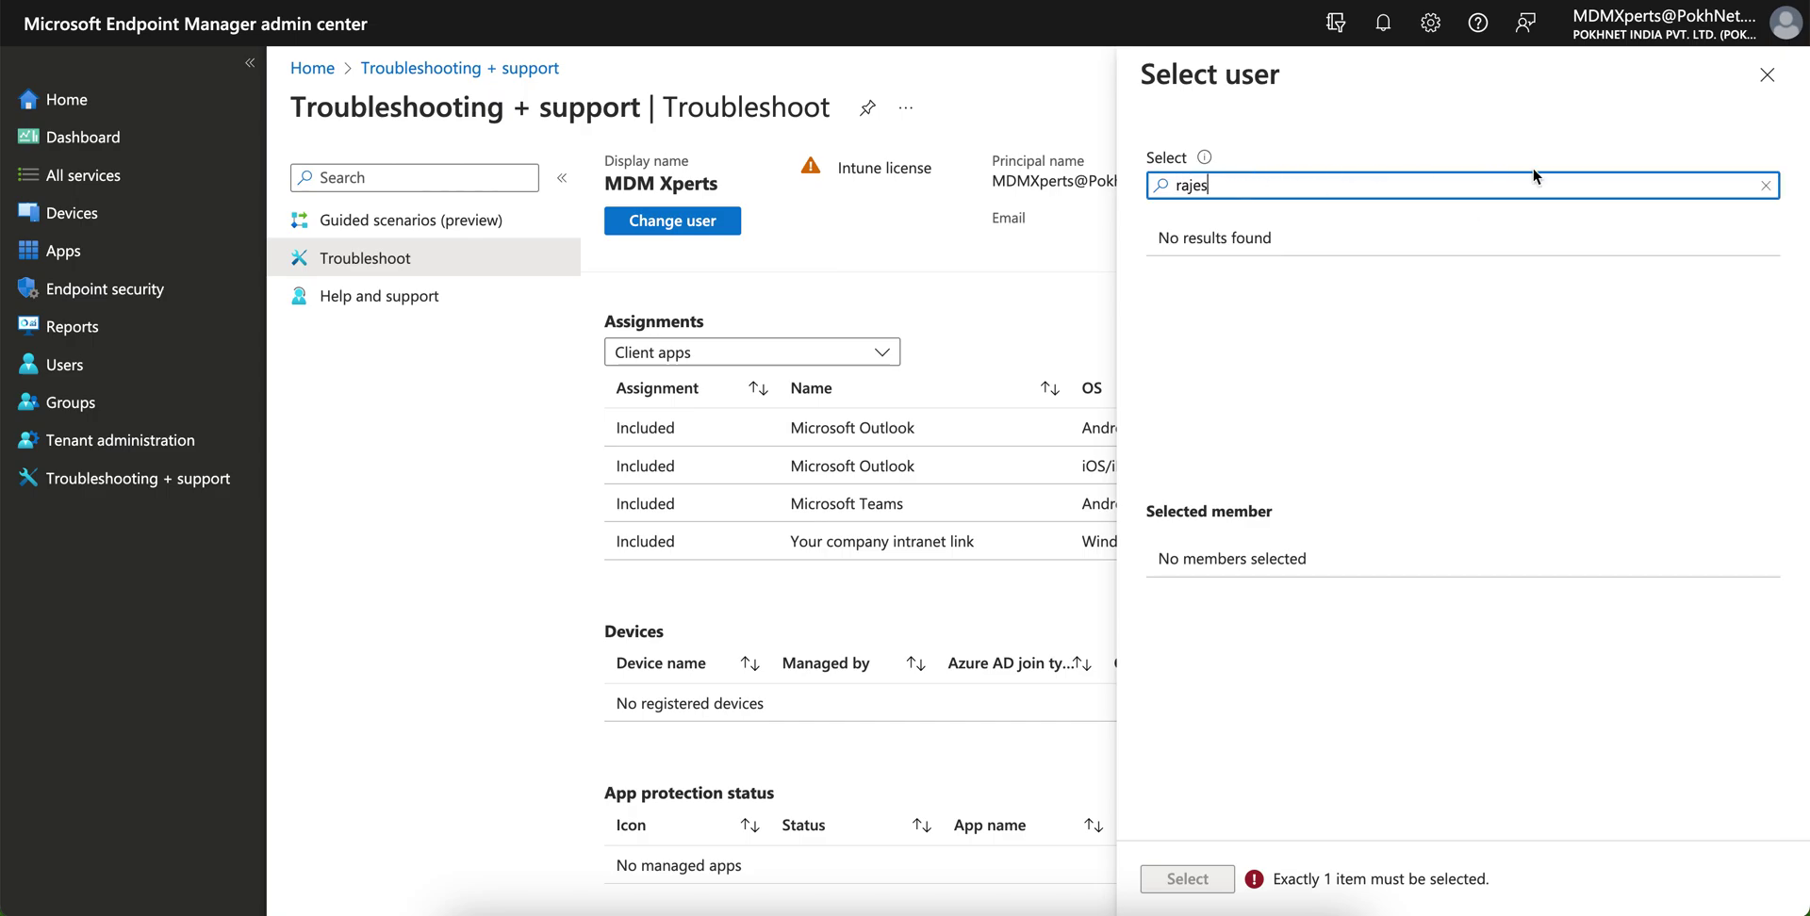
left_click(1766, 74)
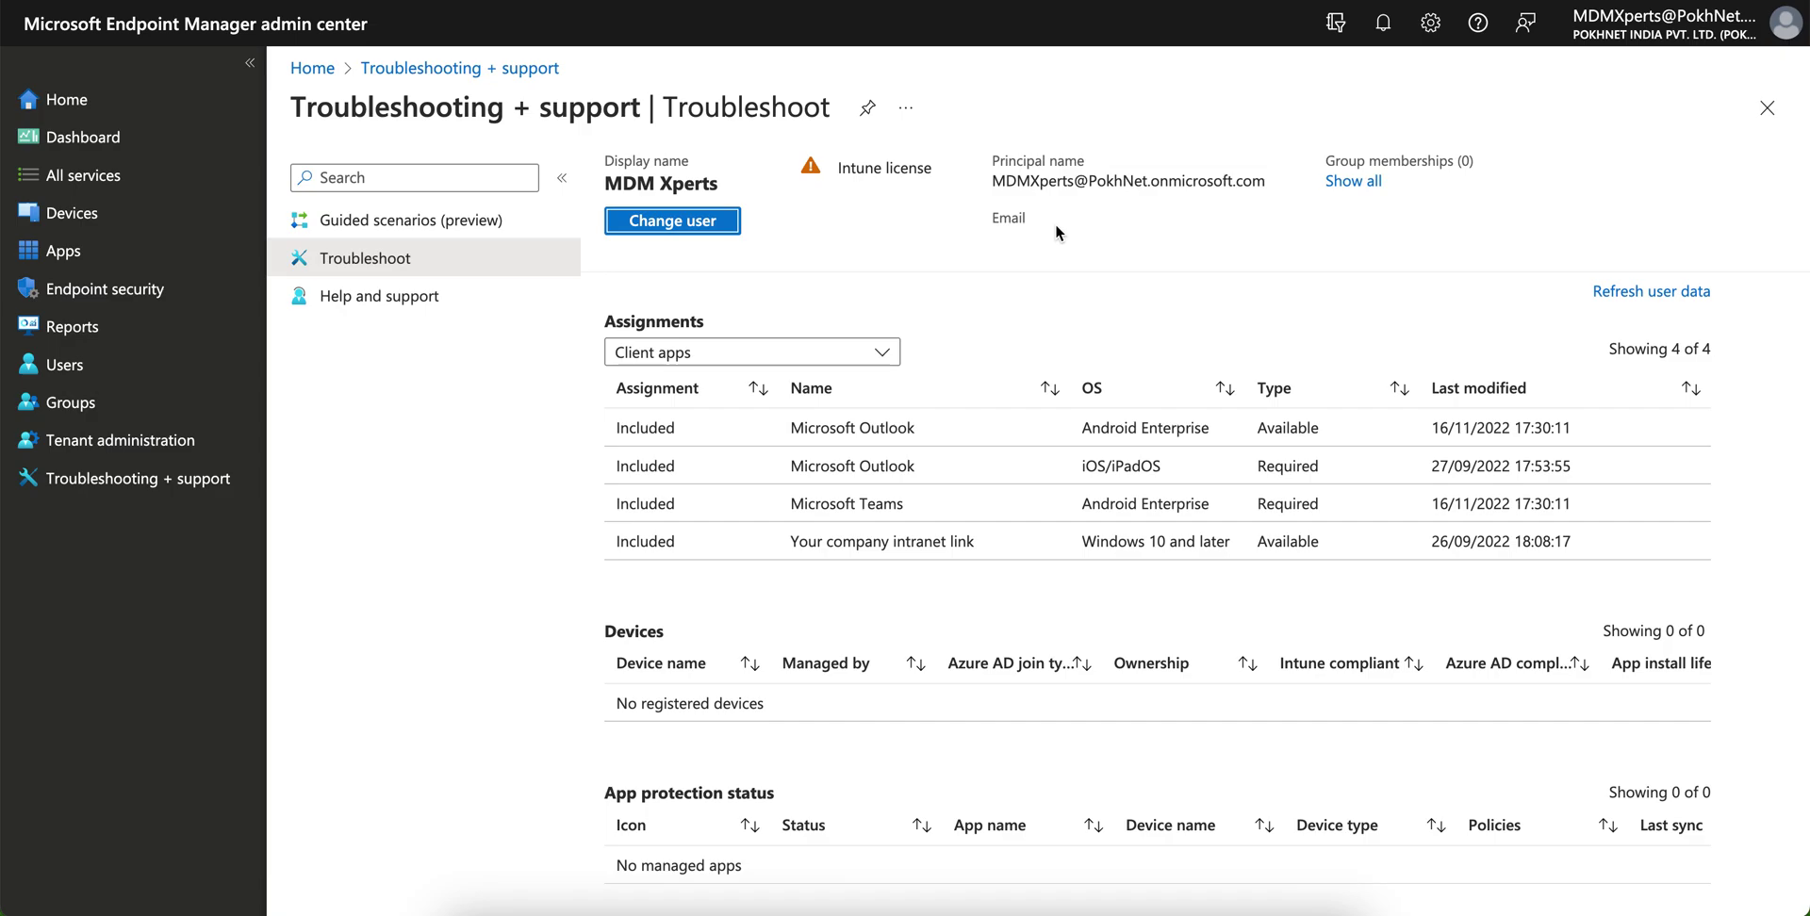
- Point out the troubleshooted user's display name and principal name
left_click_drag(675, 183, 754, 189)
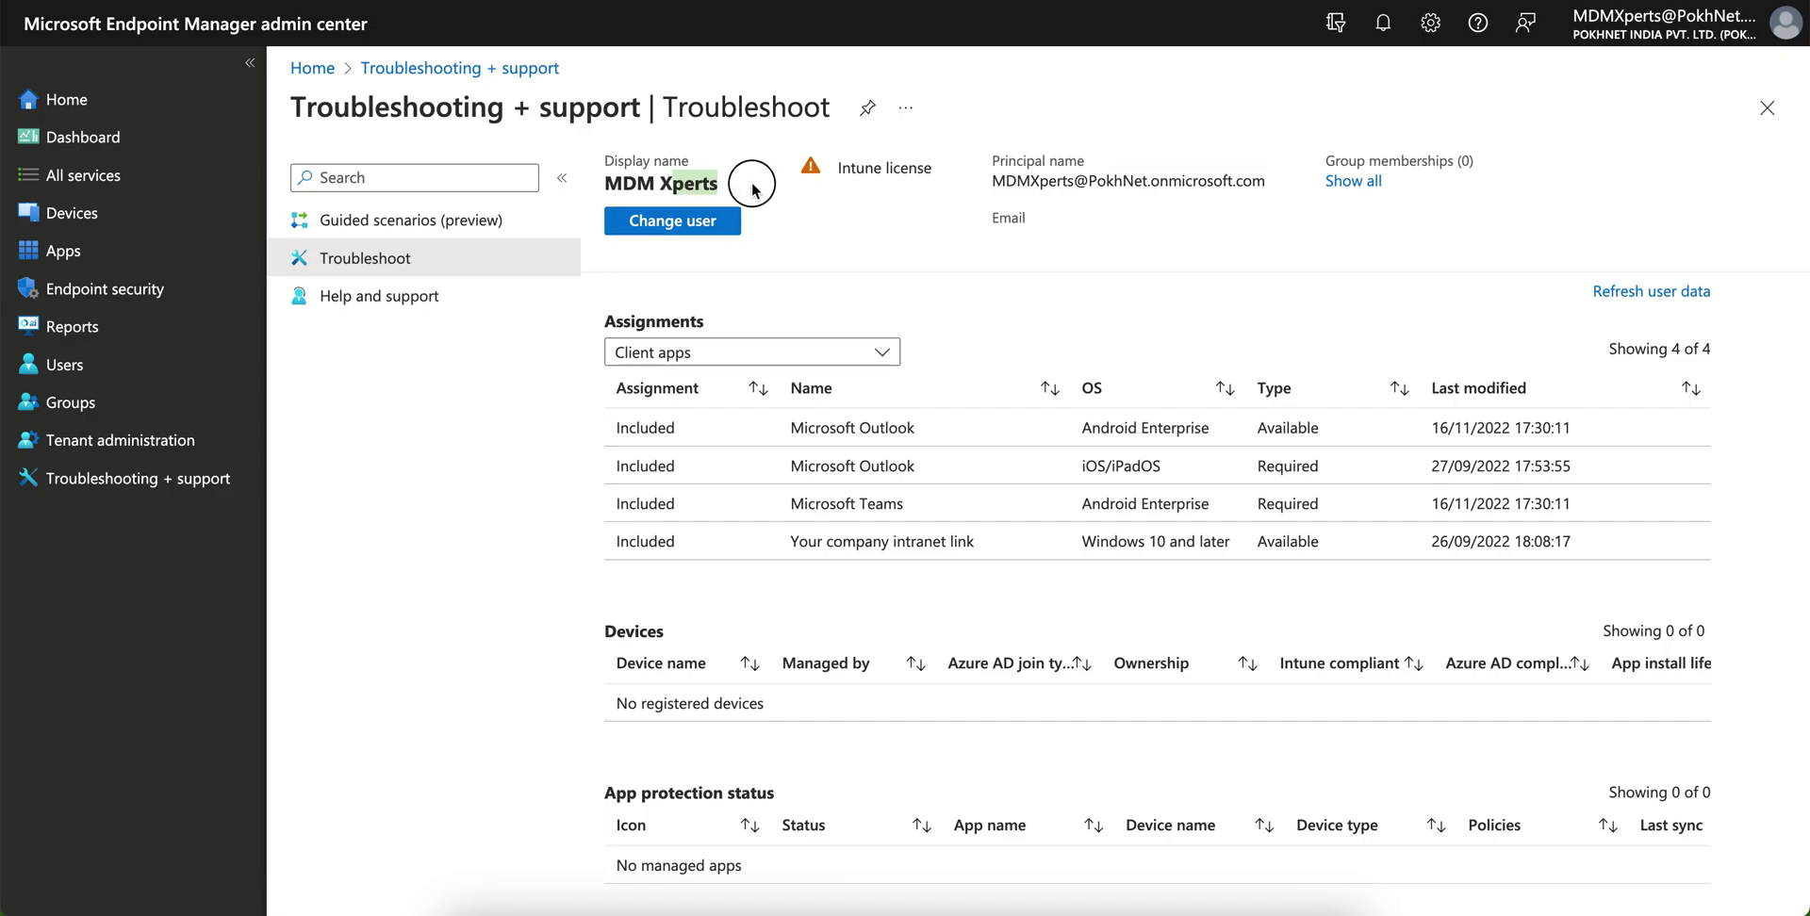
left_click_drag(992, 181, 1105, 181)
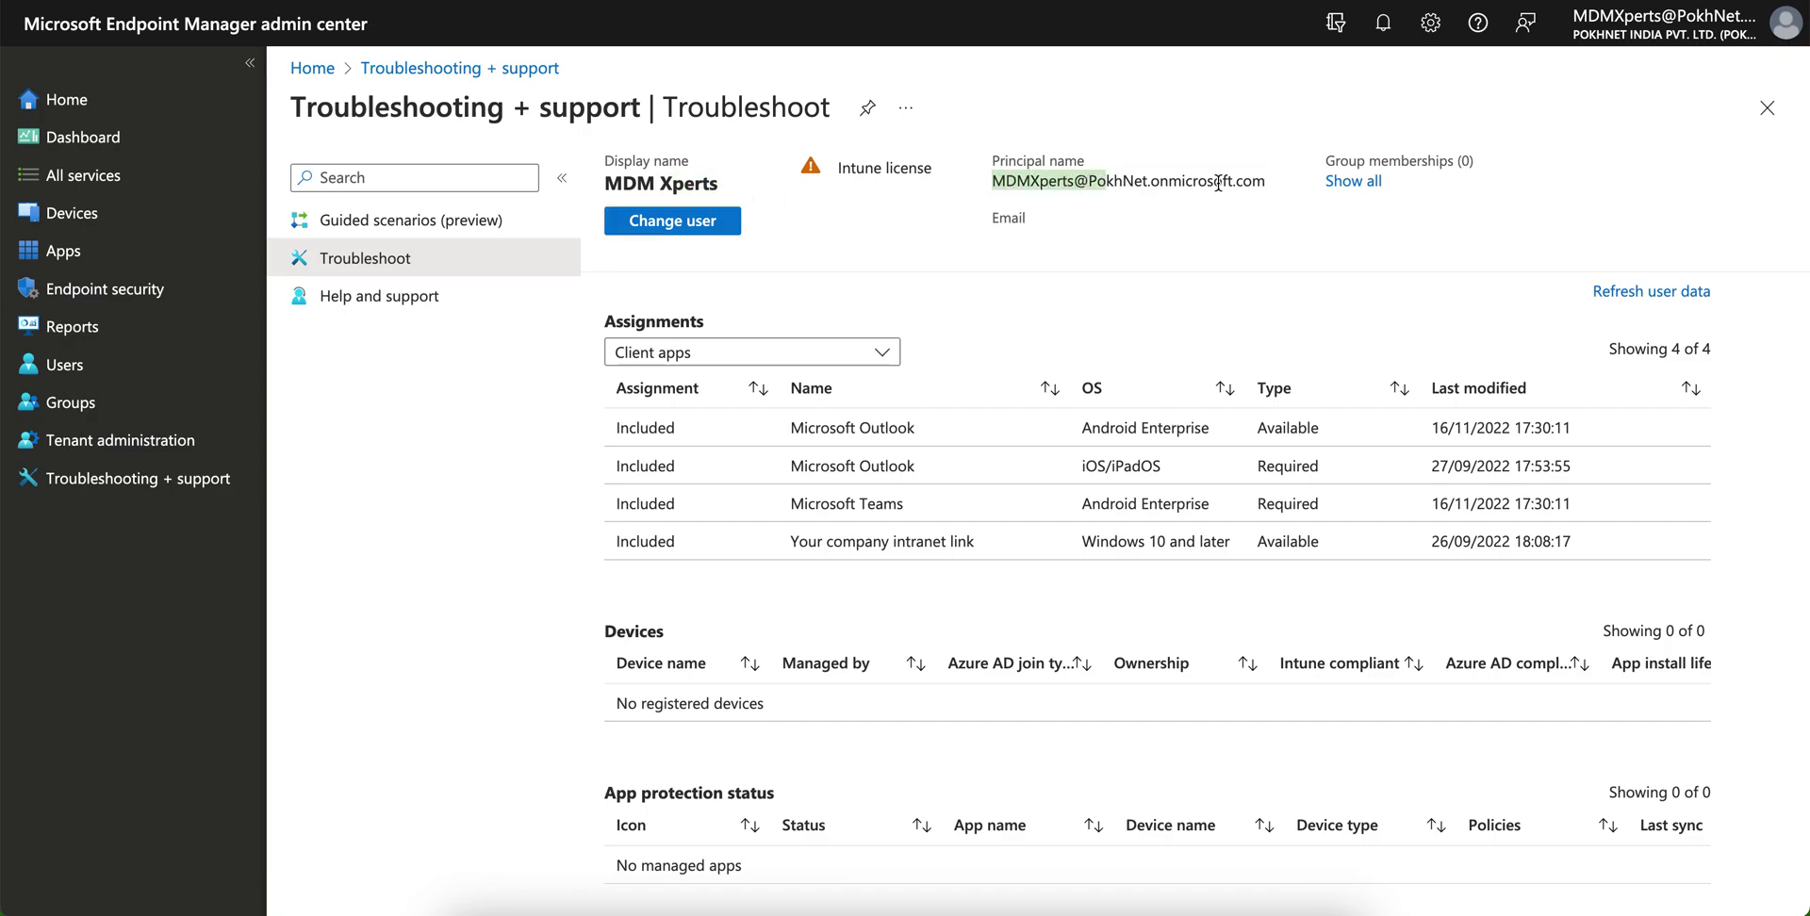
left_click(1241, 185)
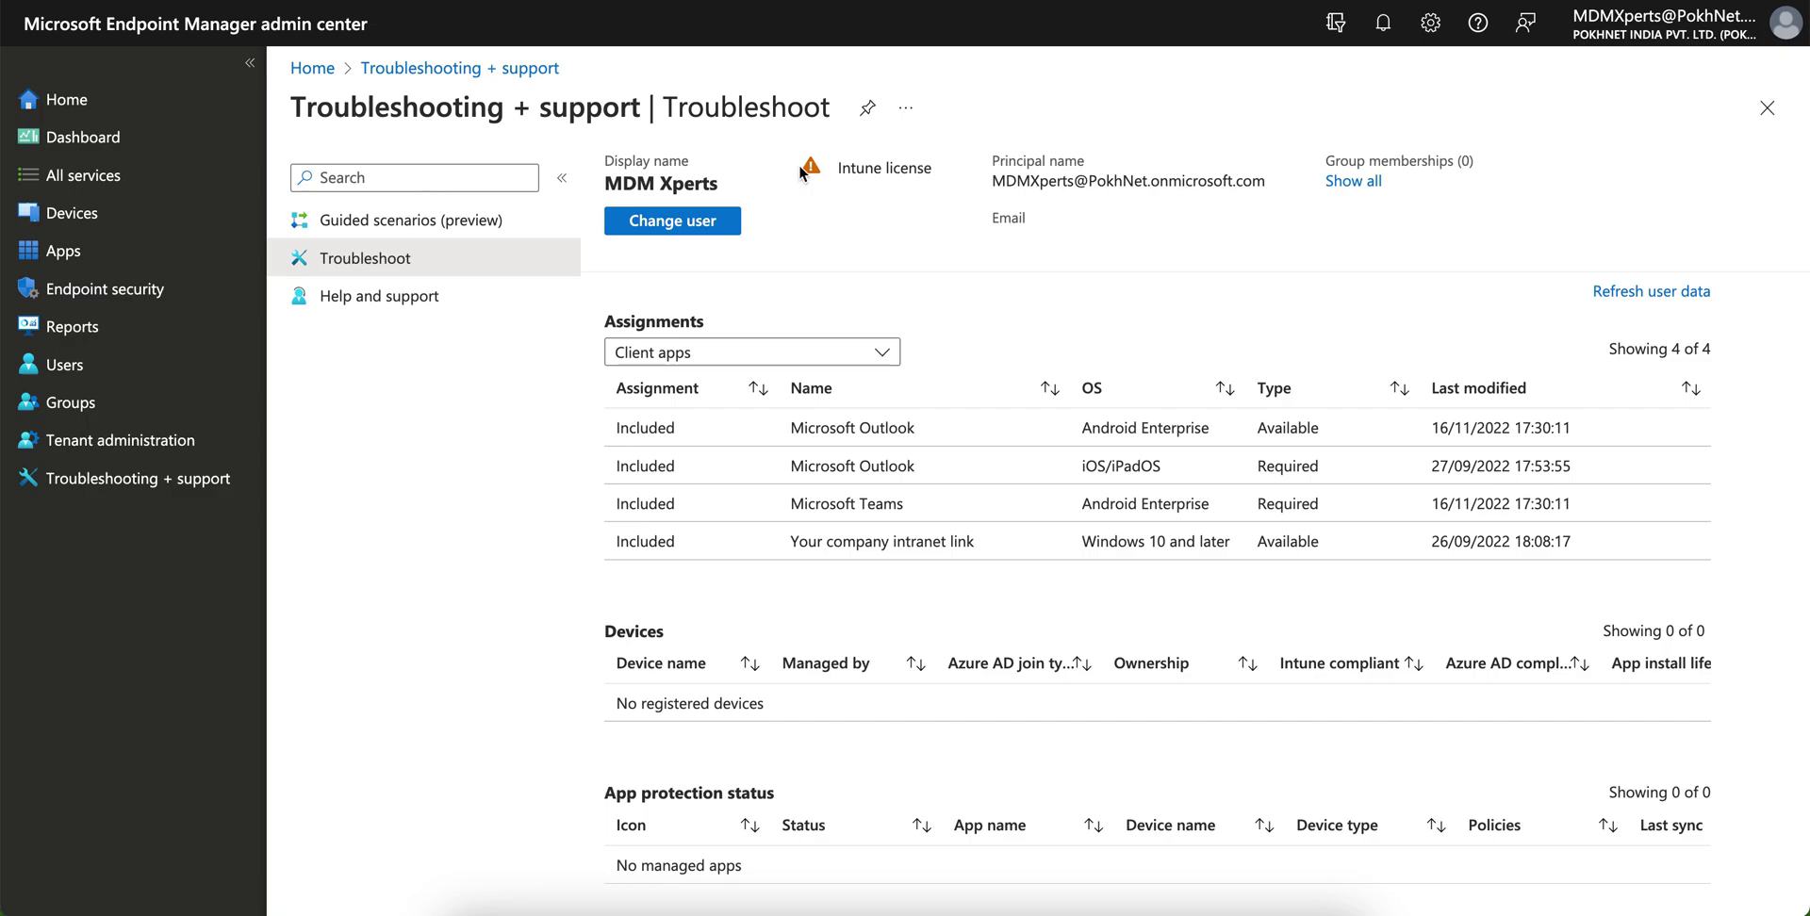
- Point out the Intune license warning and the Group memberships (0) count
left_click_drag(938, 170, 839, 177)
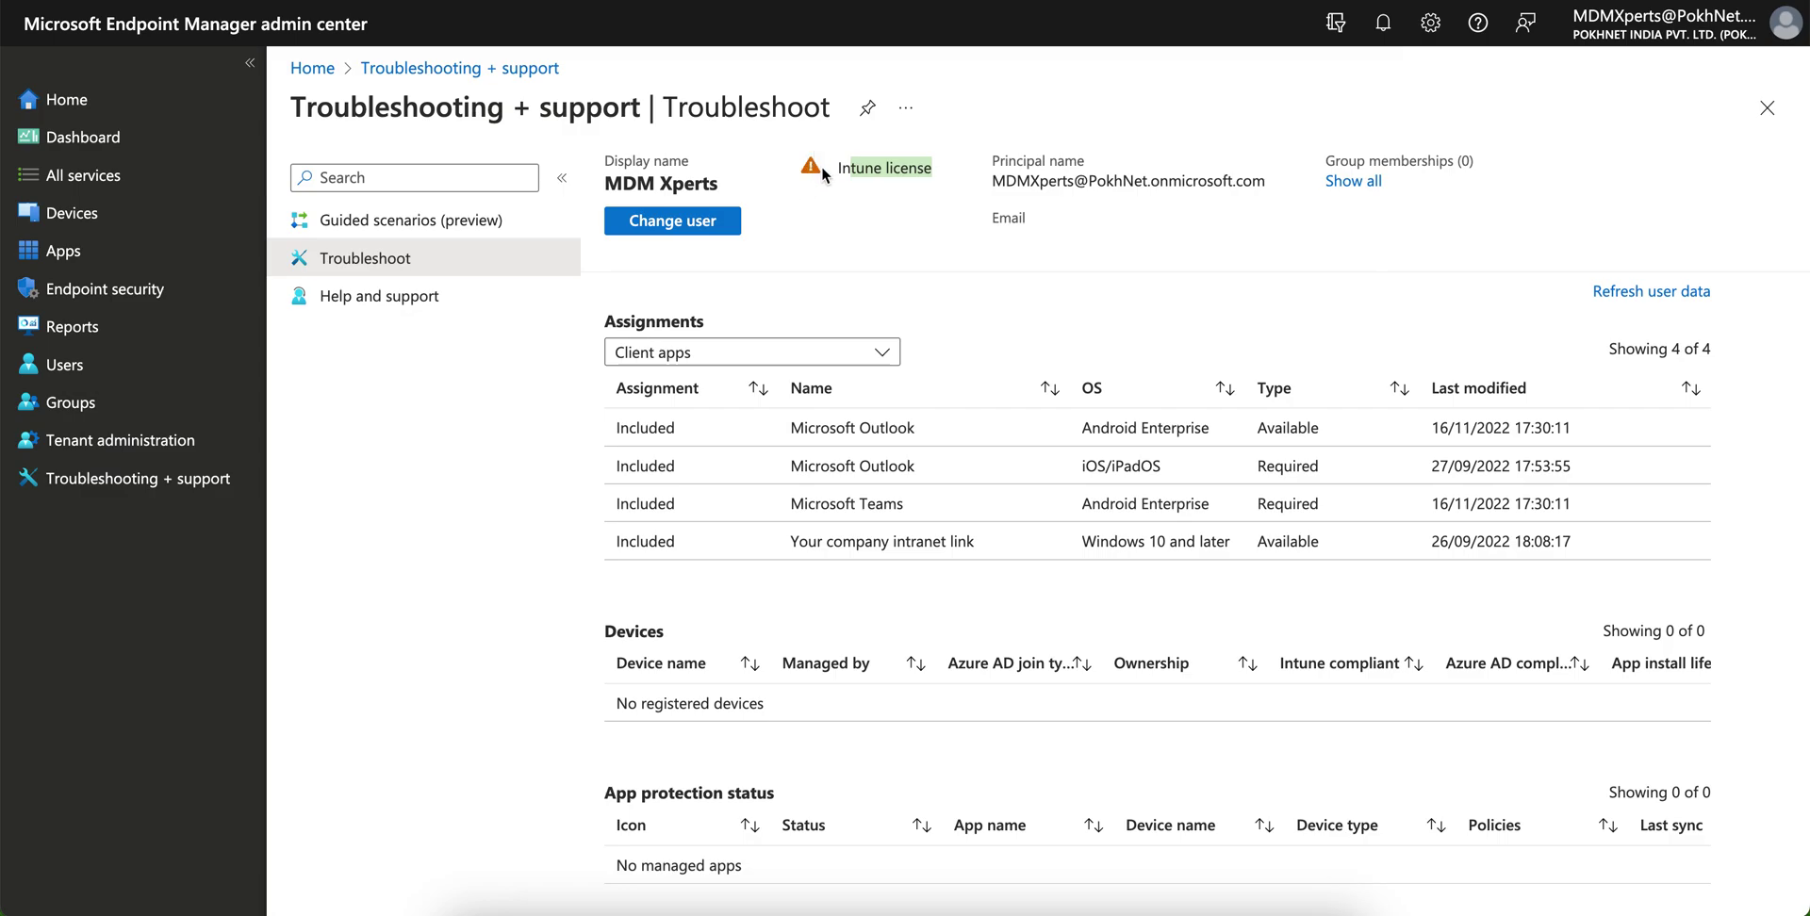
left_click(839, 192)
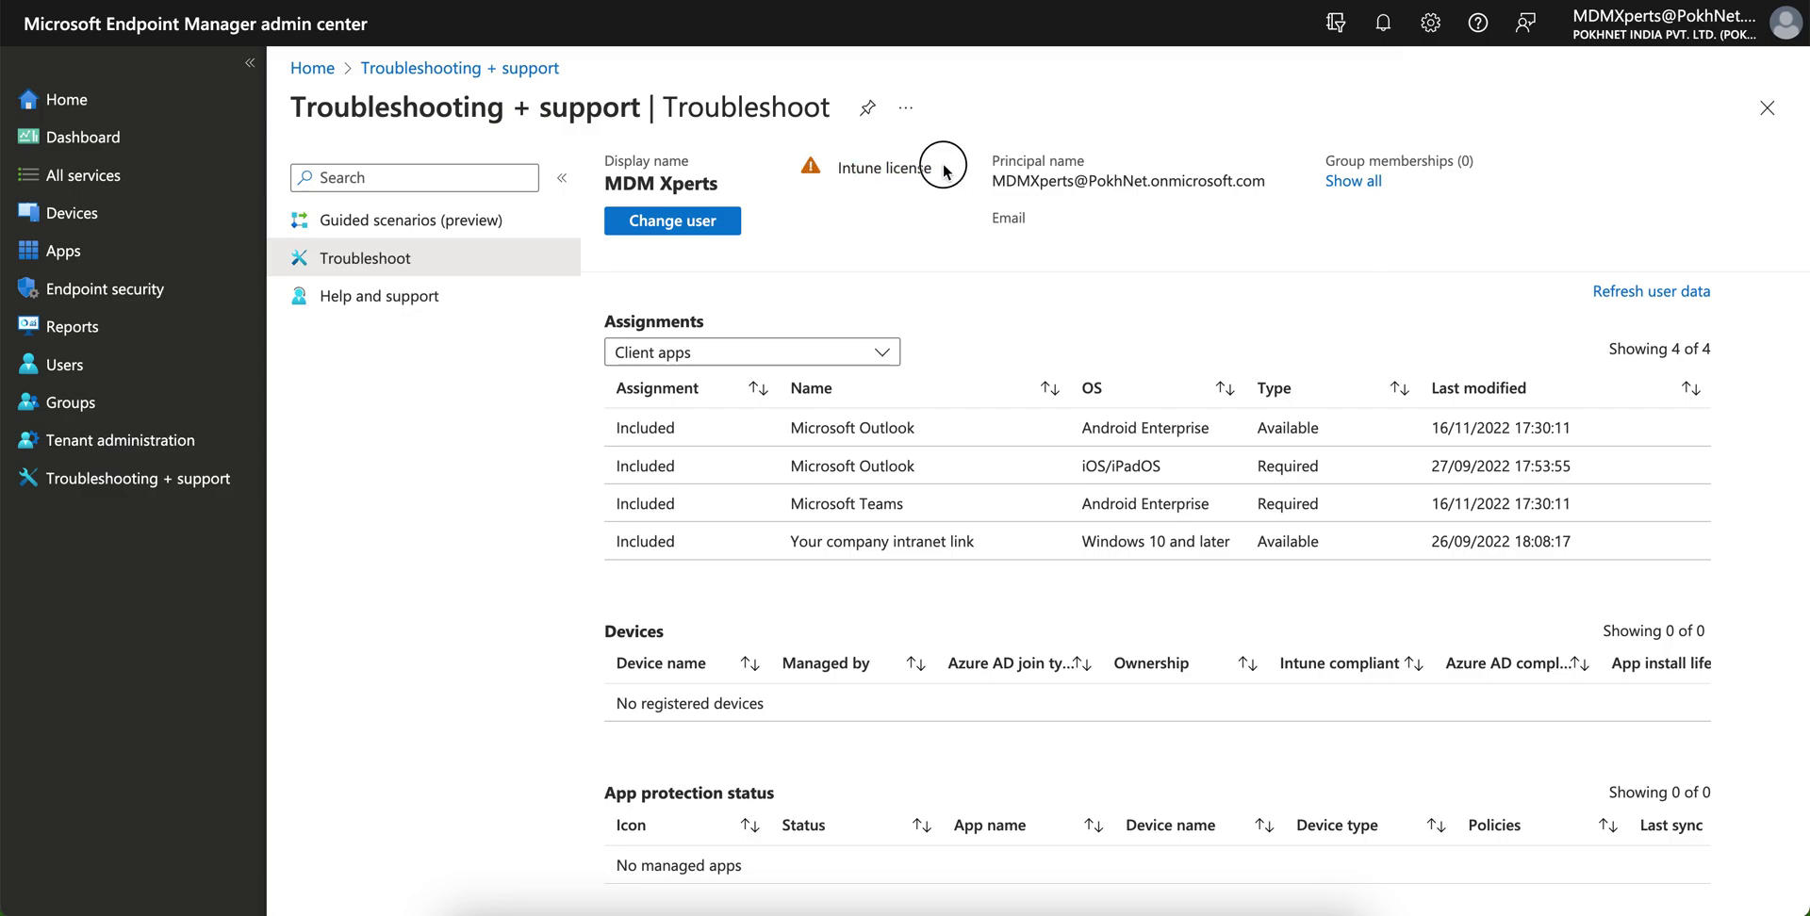
left_click_drag(946, 173, 829, 168)
left_click(1019, 184)
left_click_drag(924, 165, 853, 167)
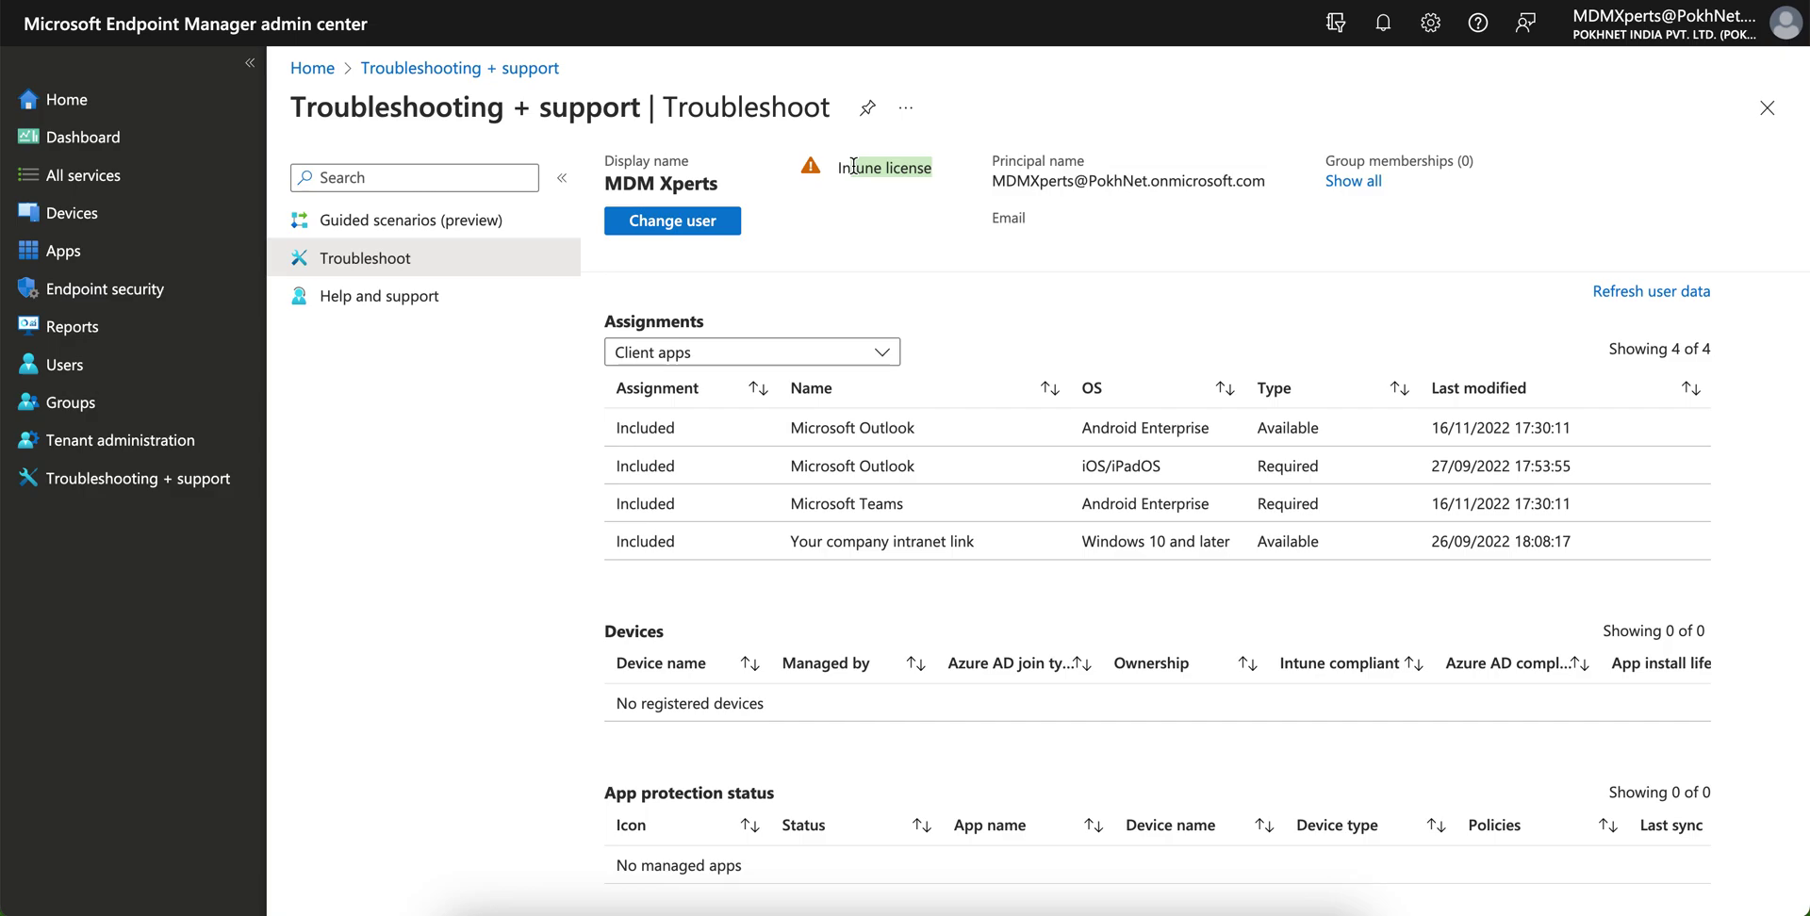
left_click(975, 173)
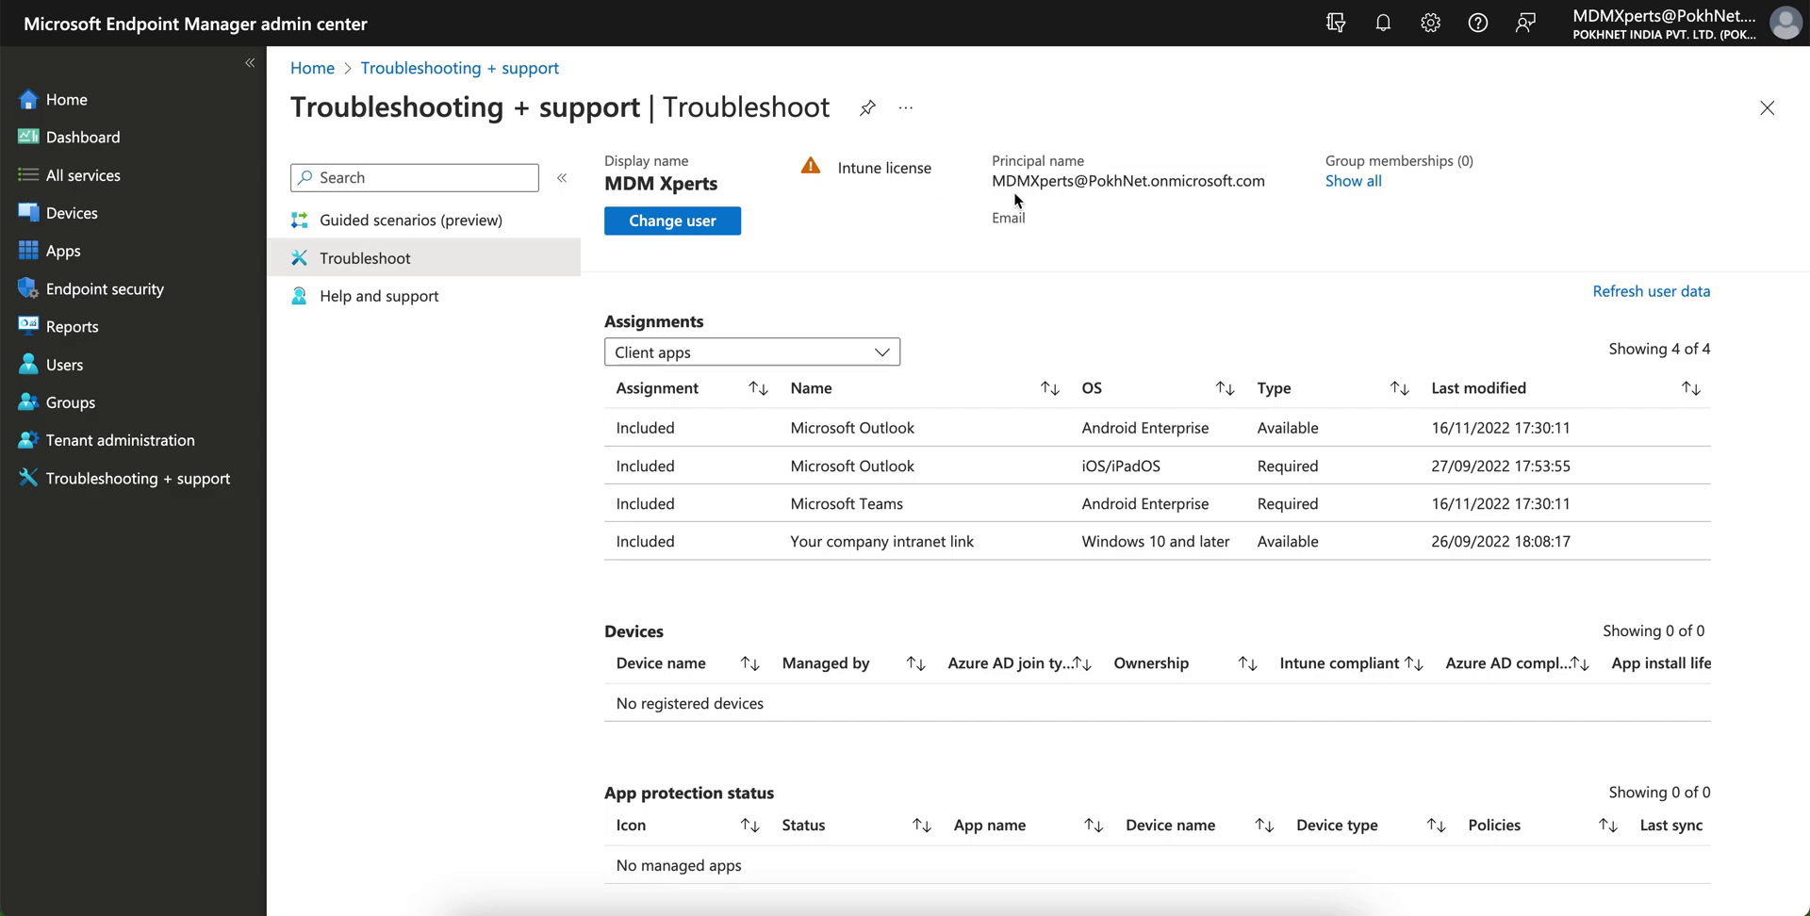
left_click_drag(933, 169, 845, 172)
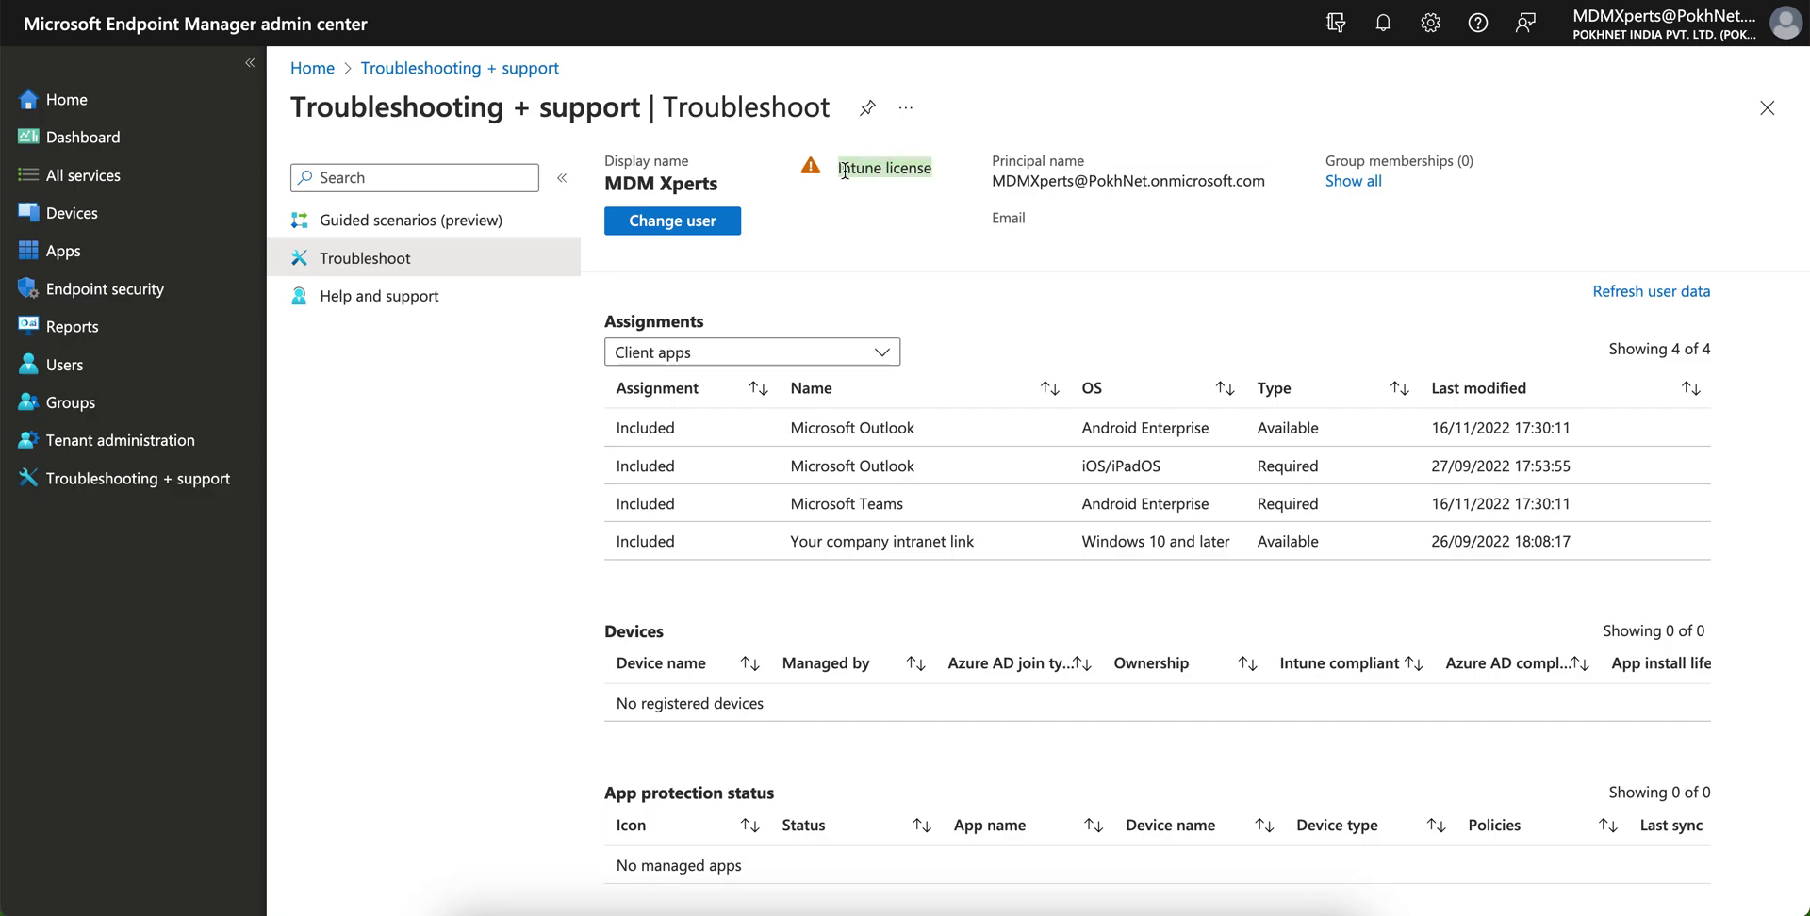
double_click(845, 171)
left_click(1331, 202)
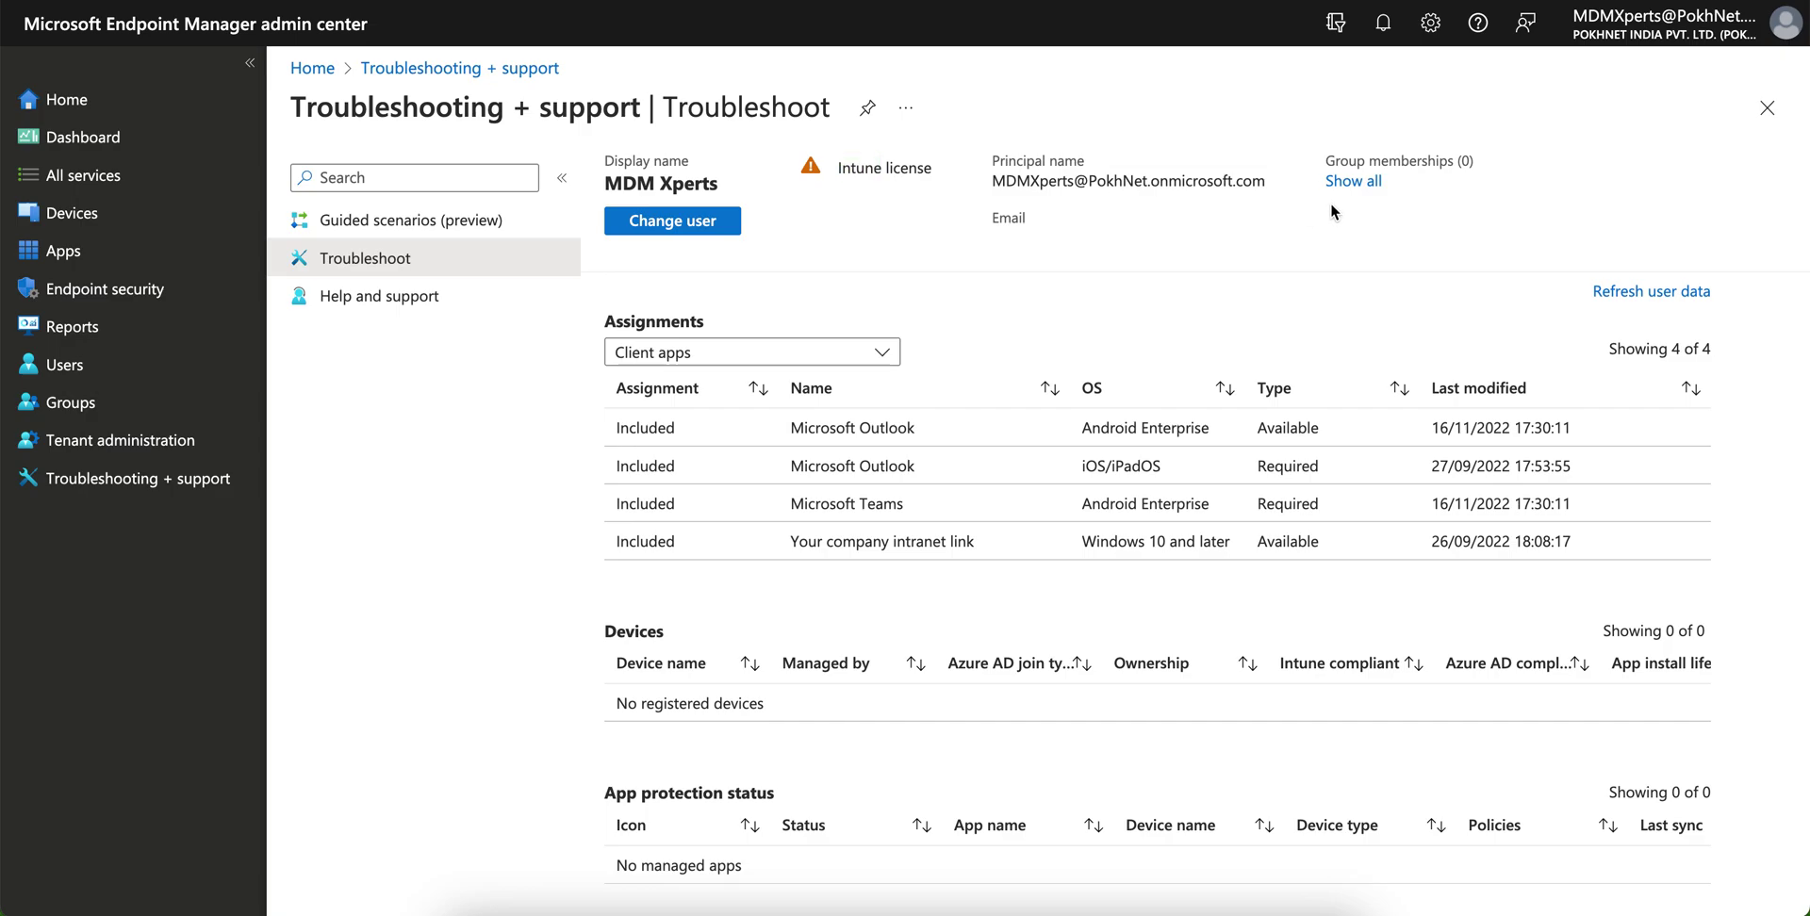
left_click_drag(1333, 161, 1472, 161)
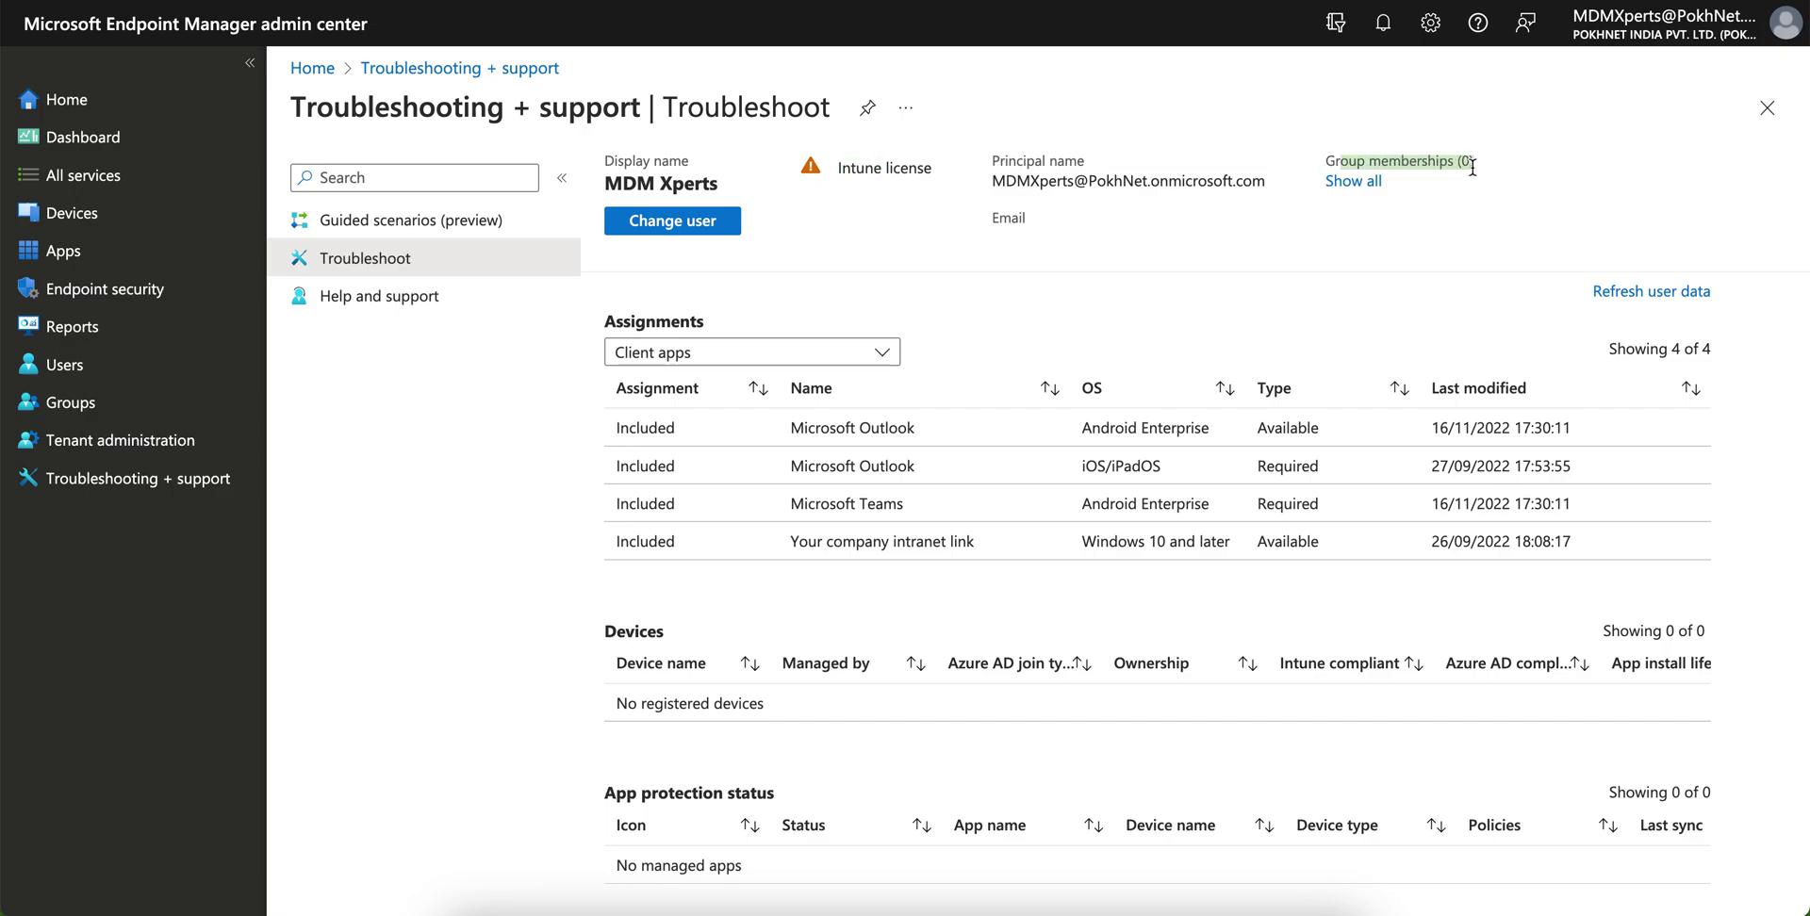
left_click(1449, 205)
- Show the user's group membership list, then close that pane
left_click(1353, 181)
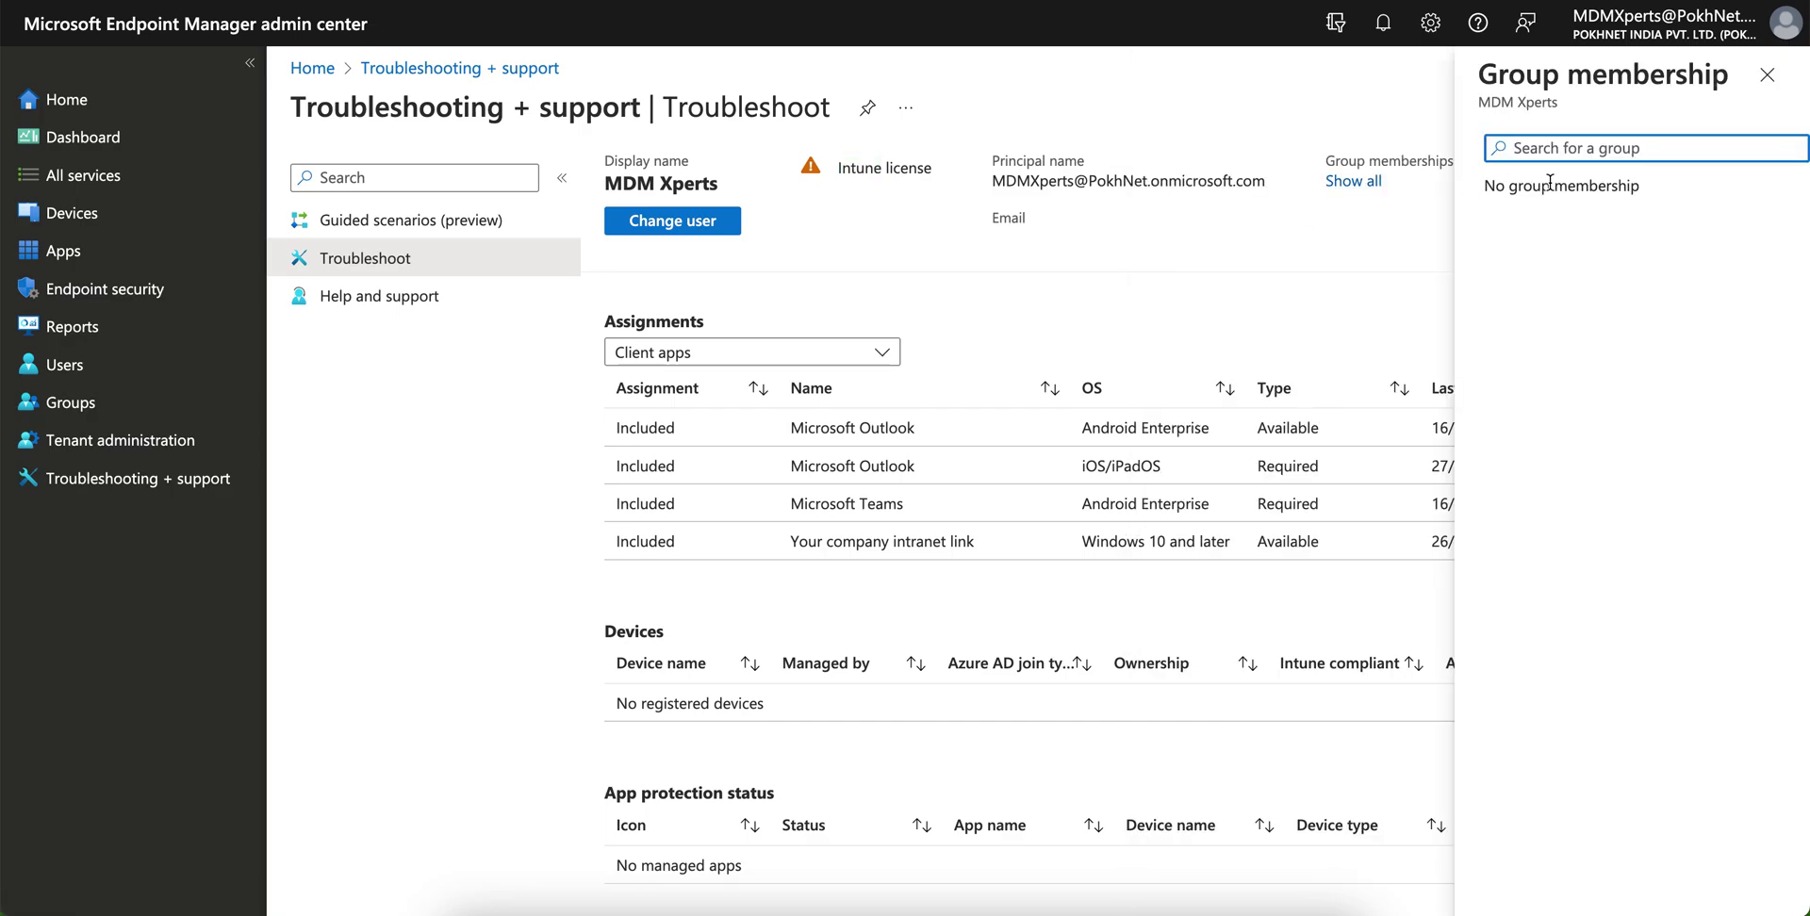
left_click(1765, 78)
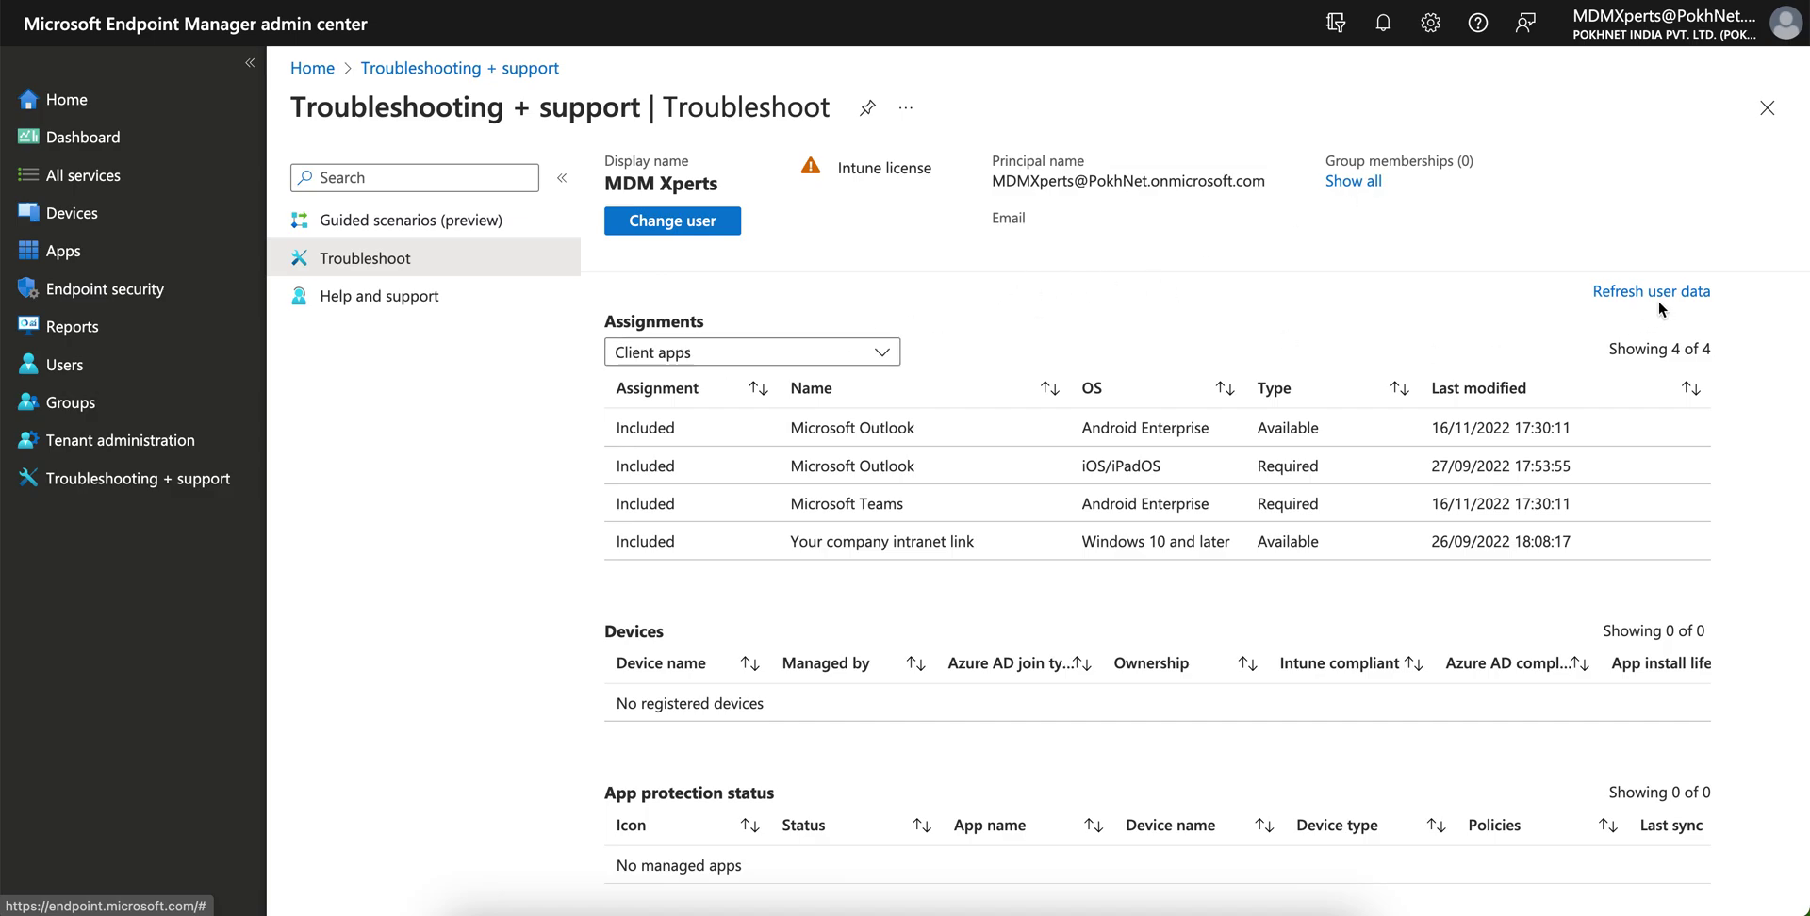
left_click(766, 355)
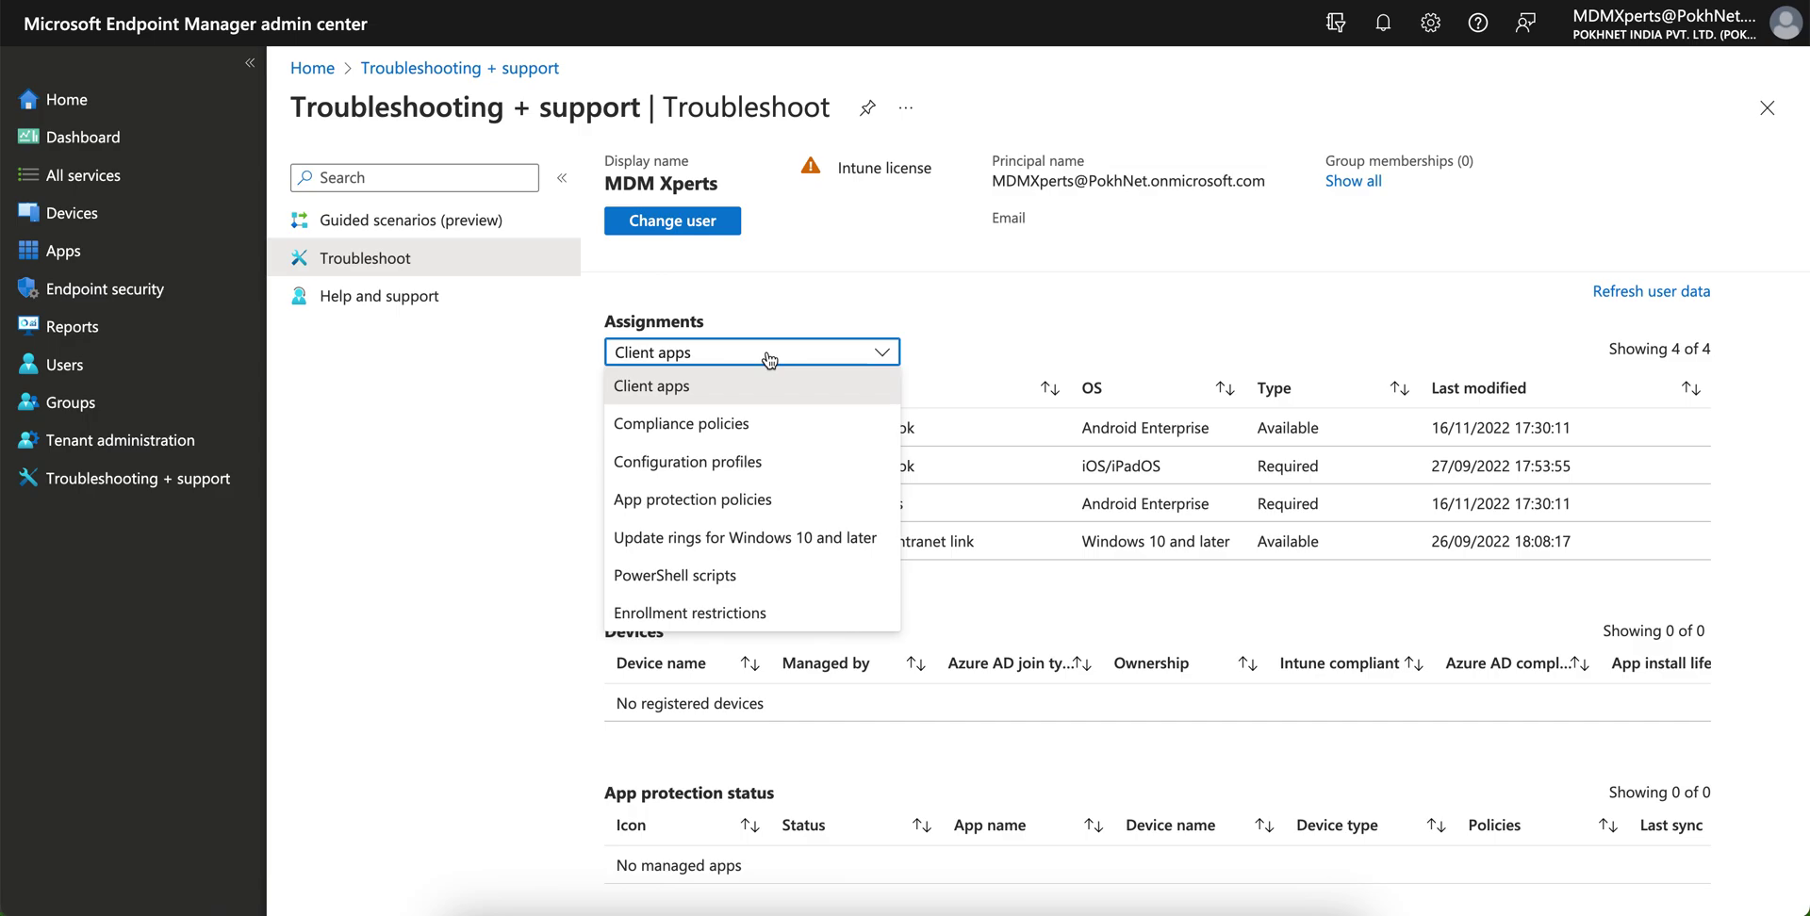
left_click(995, 305)
left_click(747, 356)
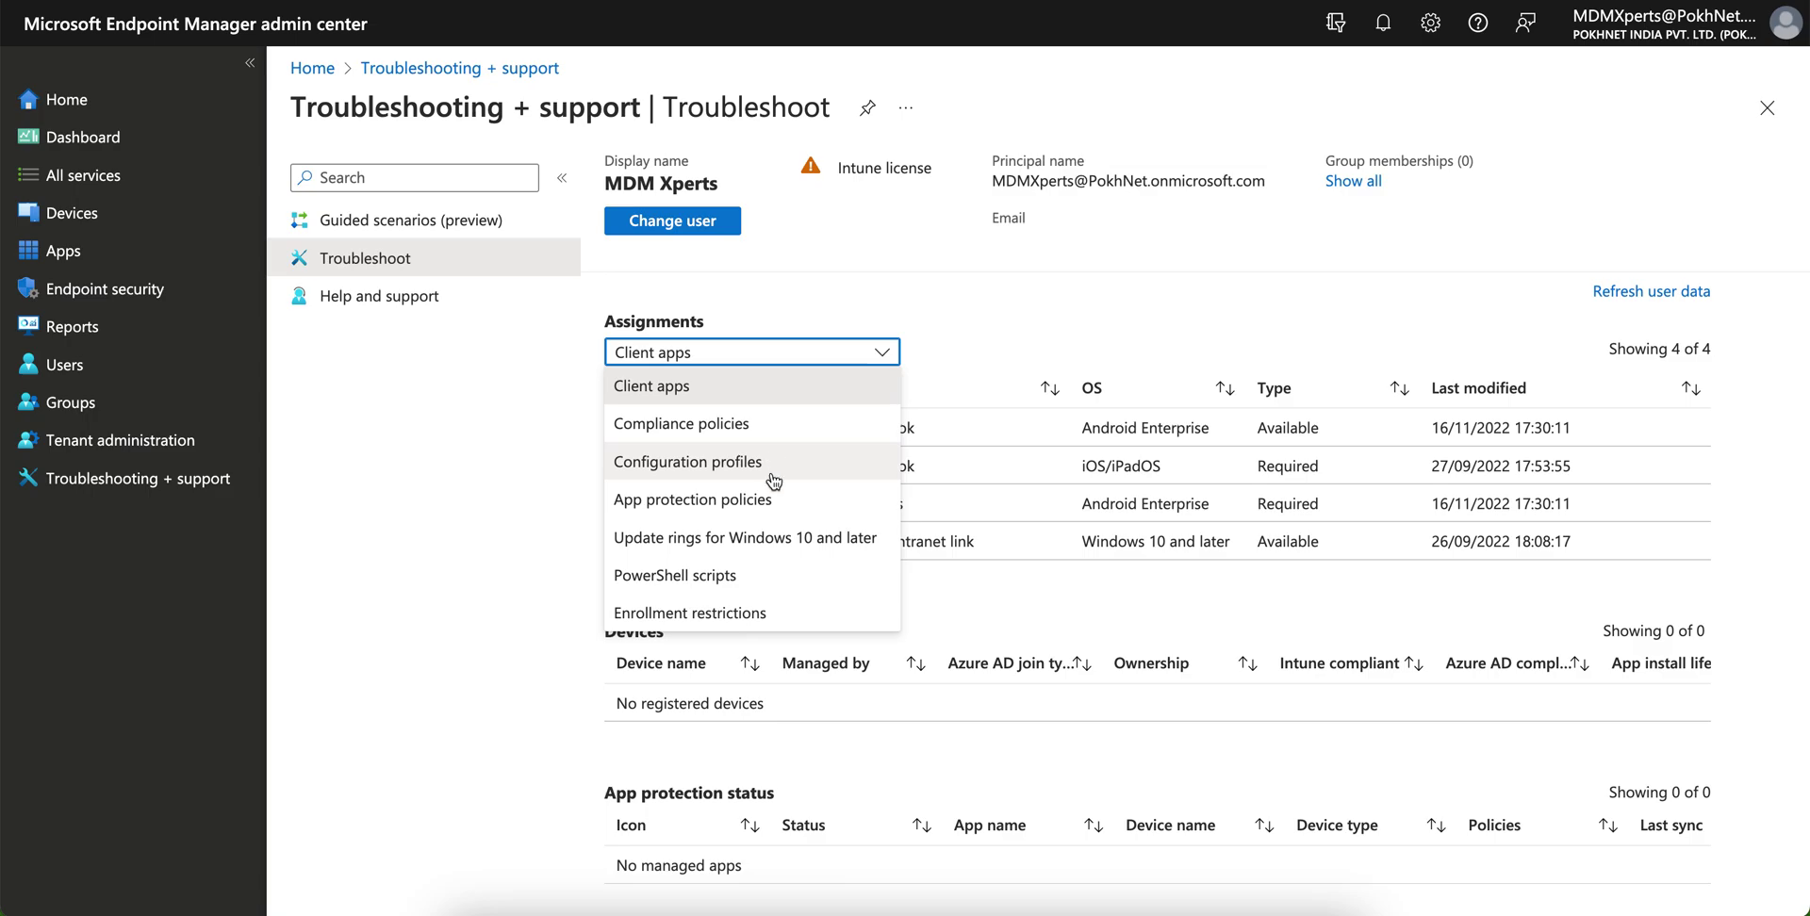
left_click(800, 419)
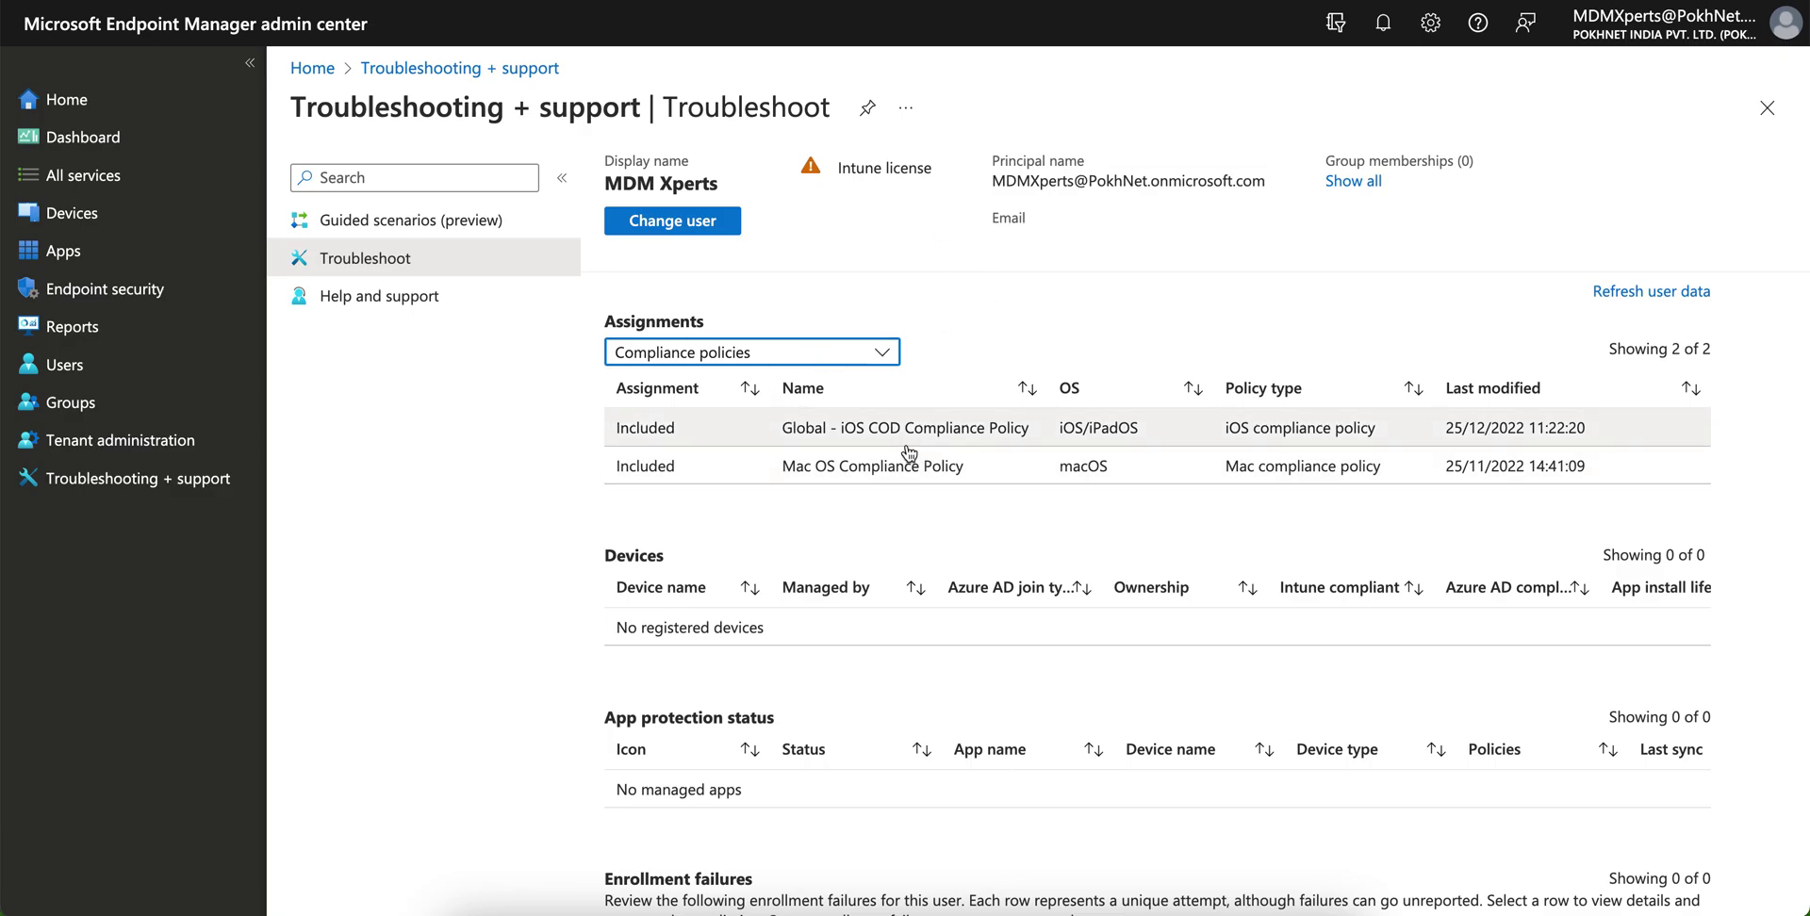
left_click(744, 359)
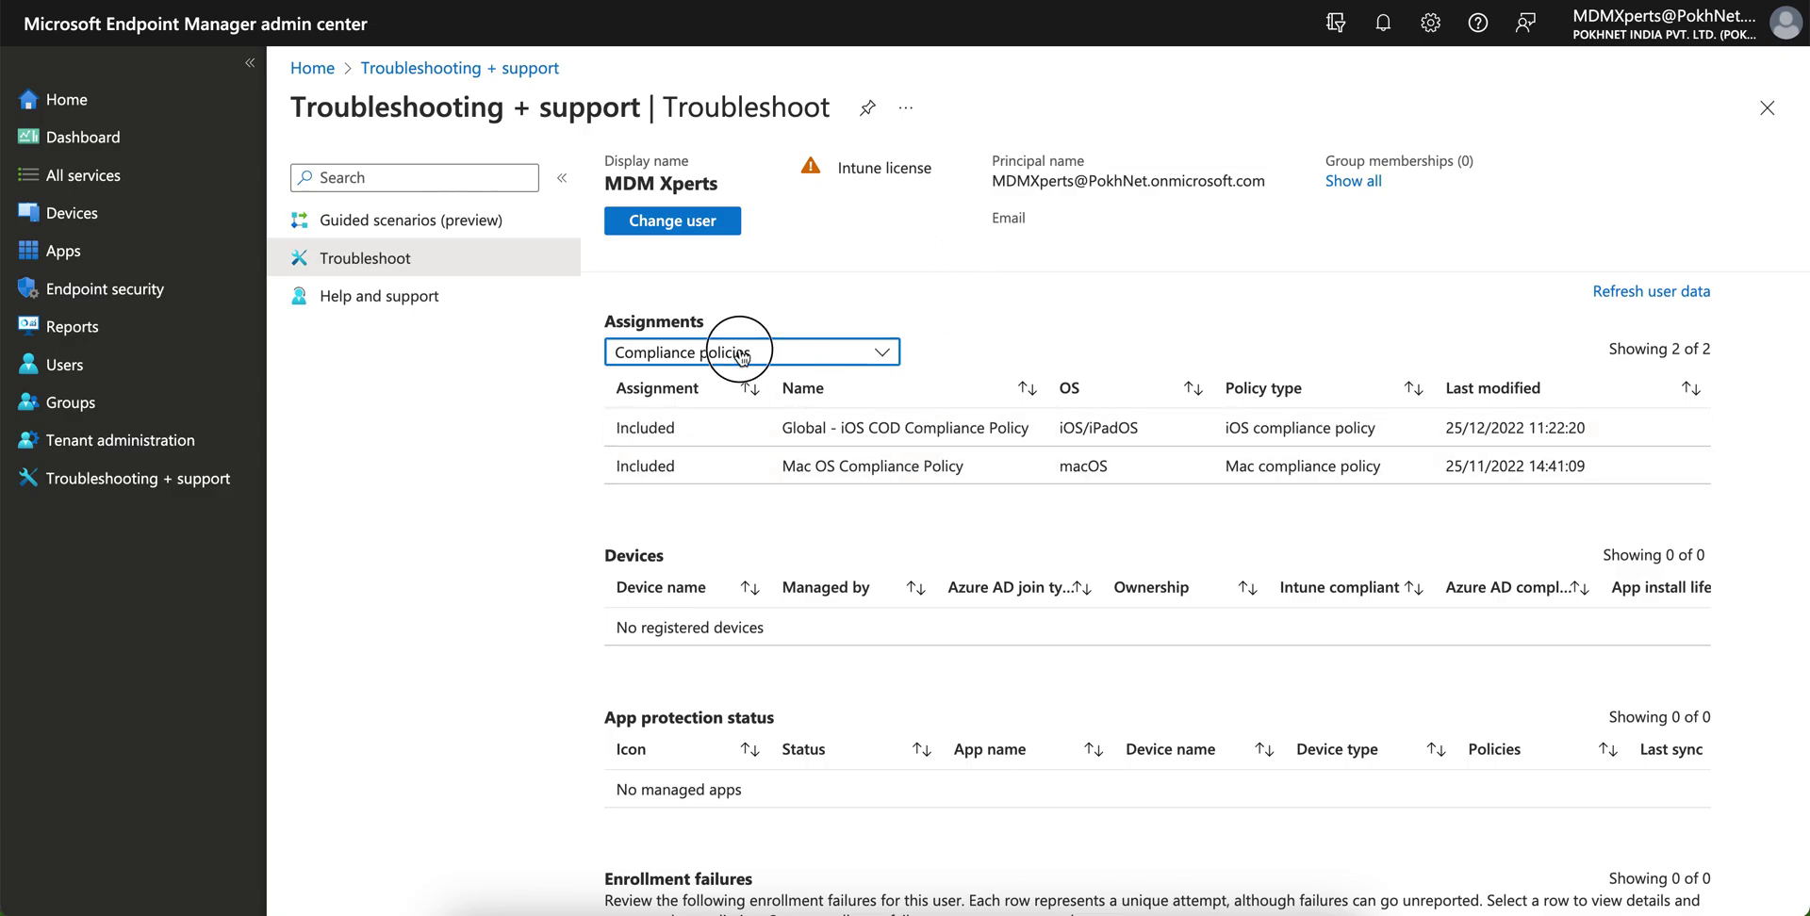
left_click(712, 457)
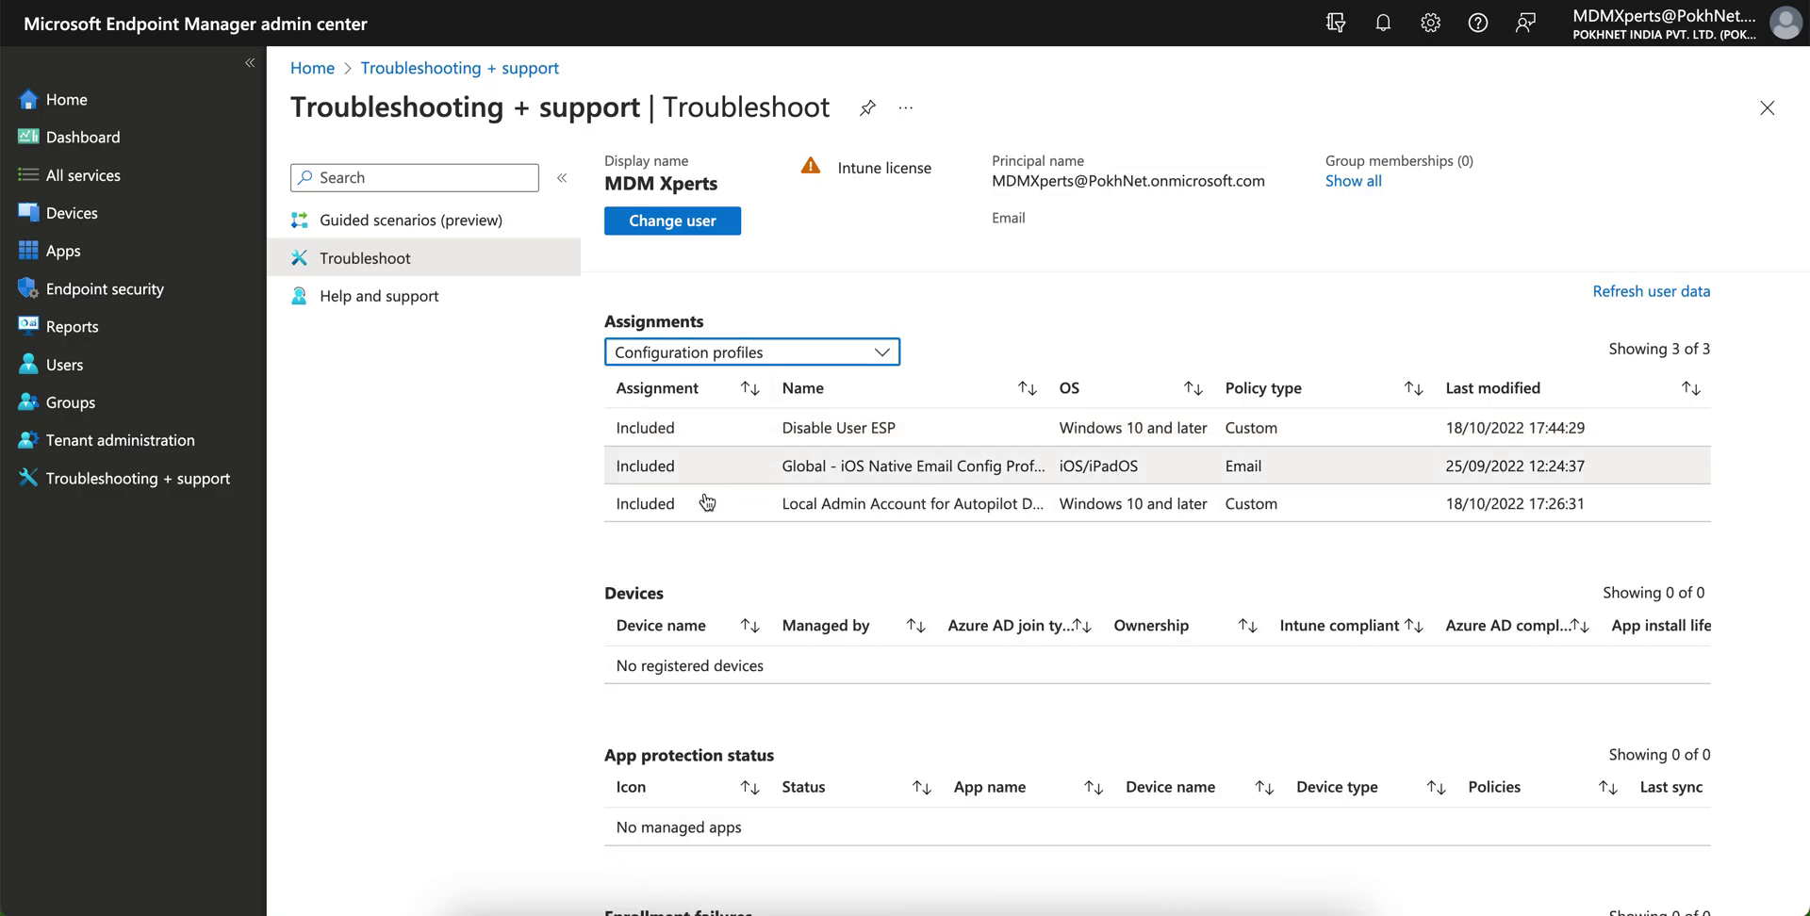
left_click(752, 358)
left_click(763, 497)
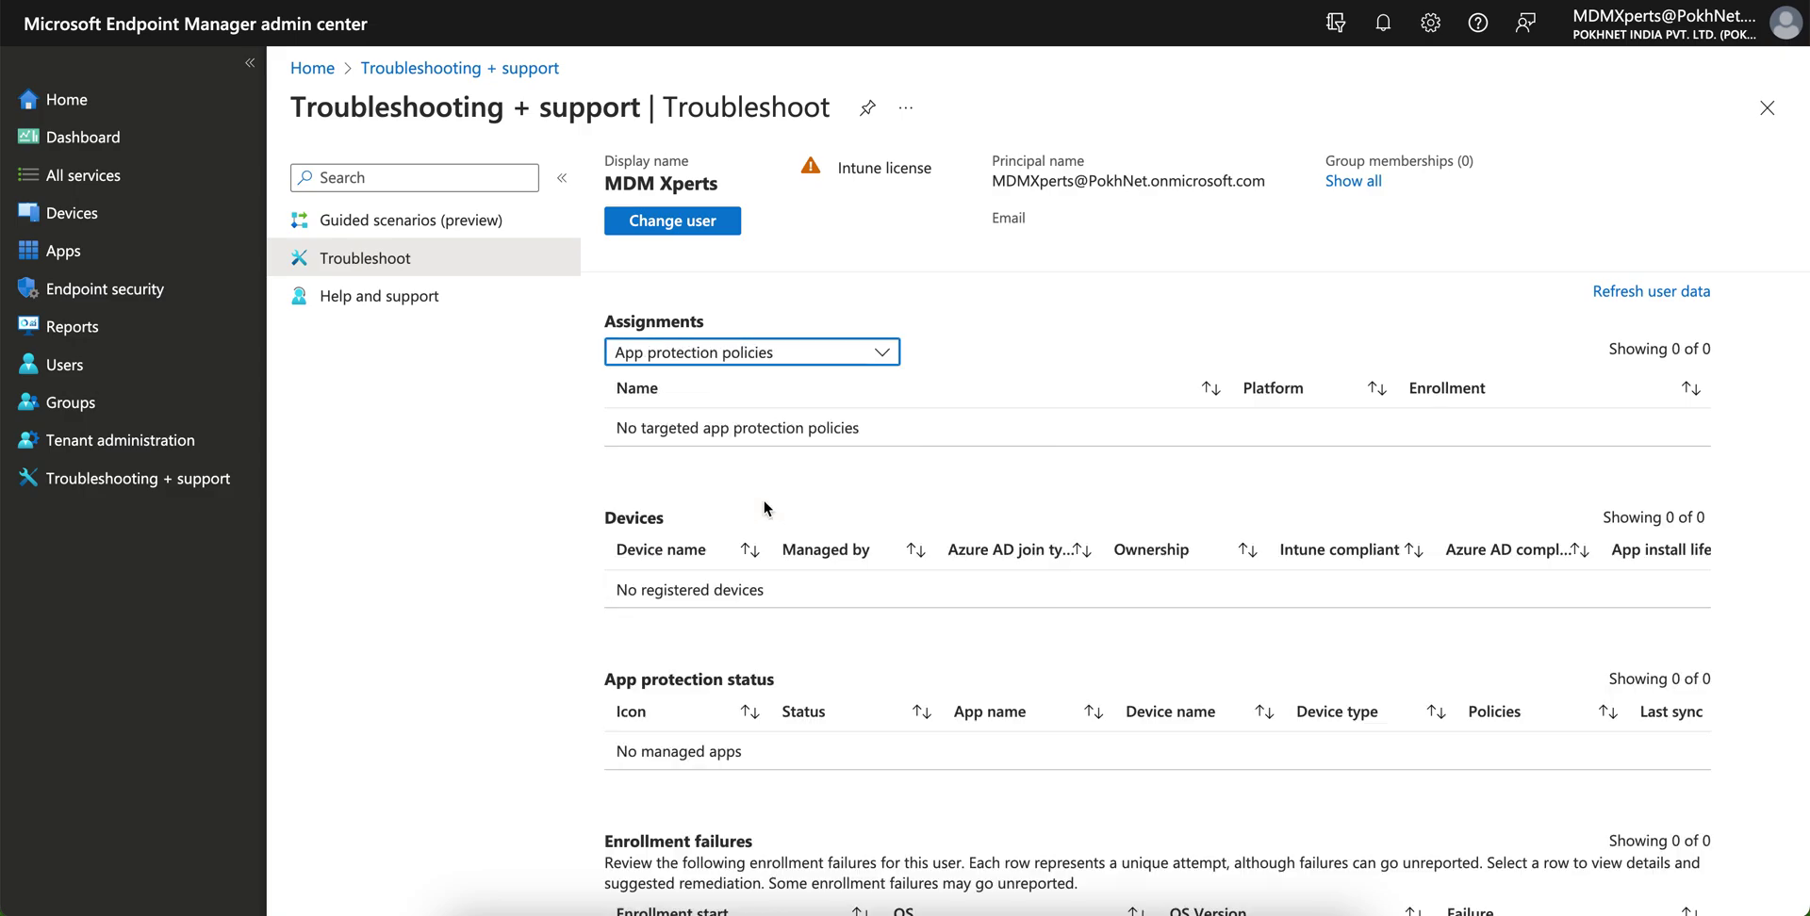
left_click_drag(676, 427, 860, 427)
left_click(790, 358)
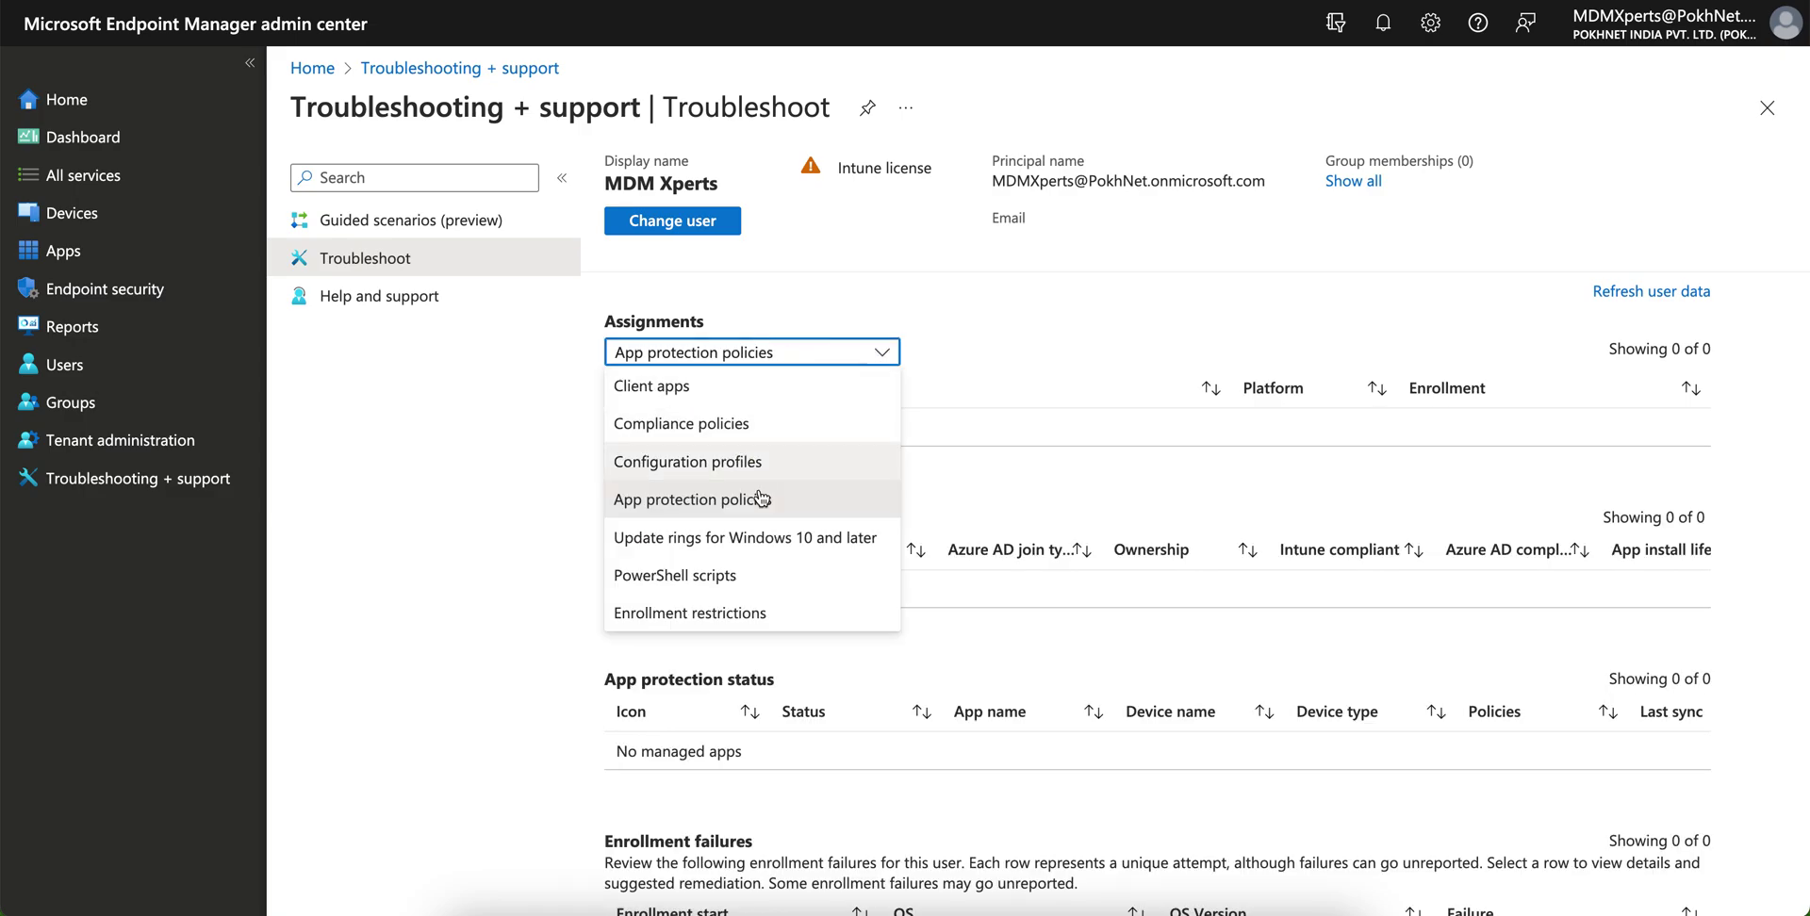
left_click(747, 574)
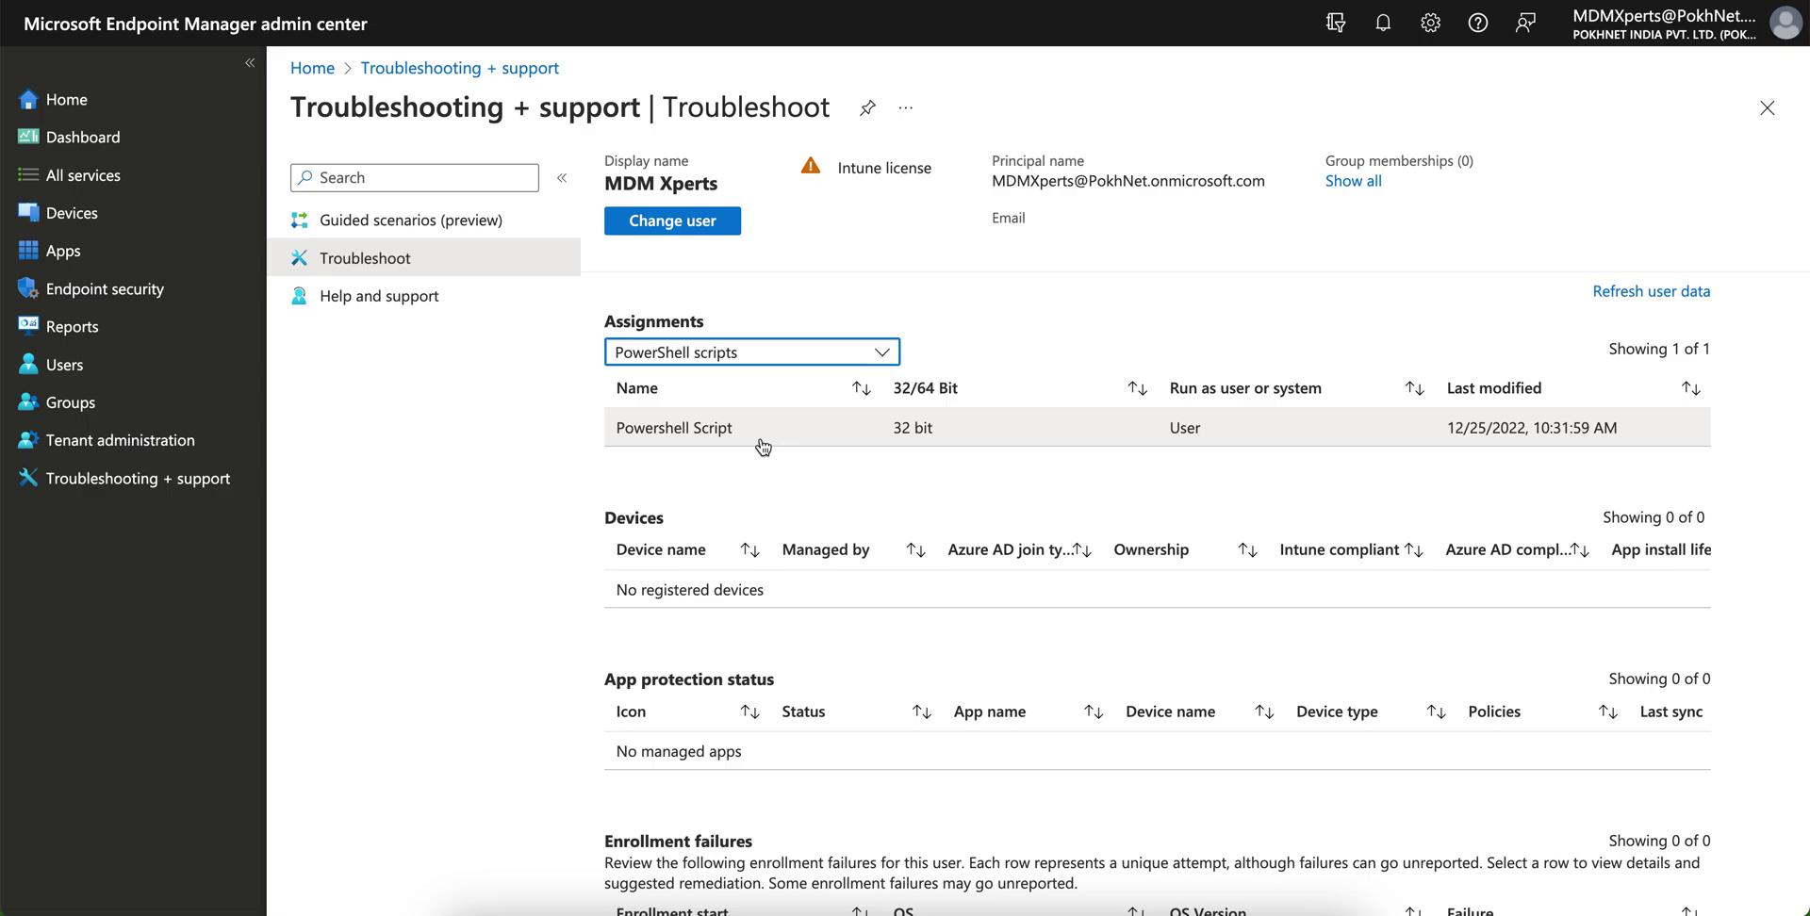
left_click(757, 355)
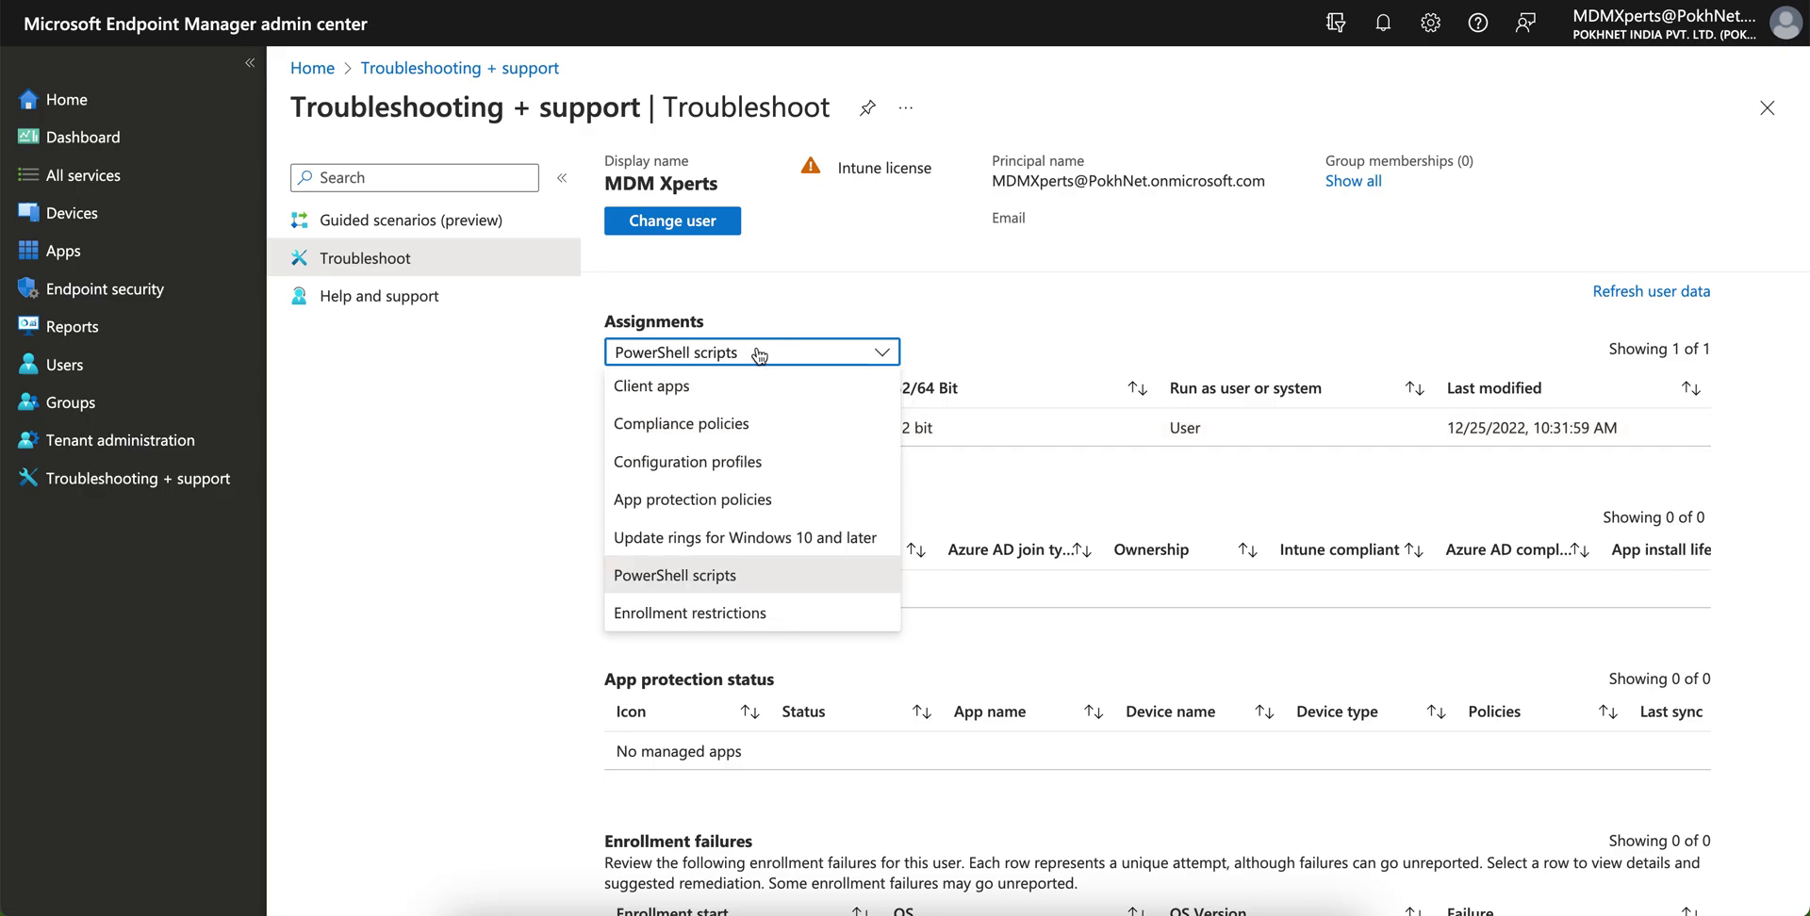
left_click(759, 612)
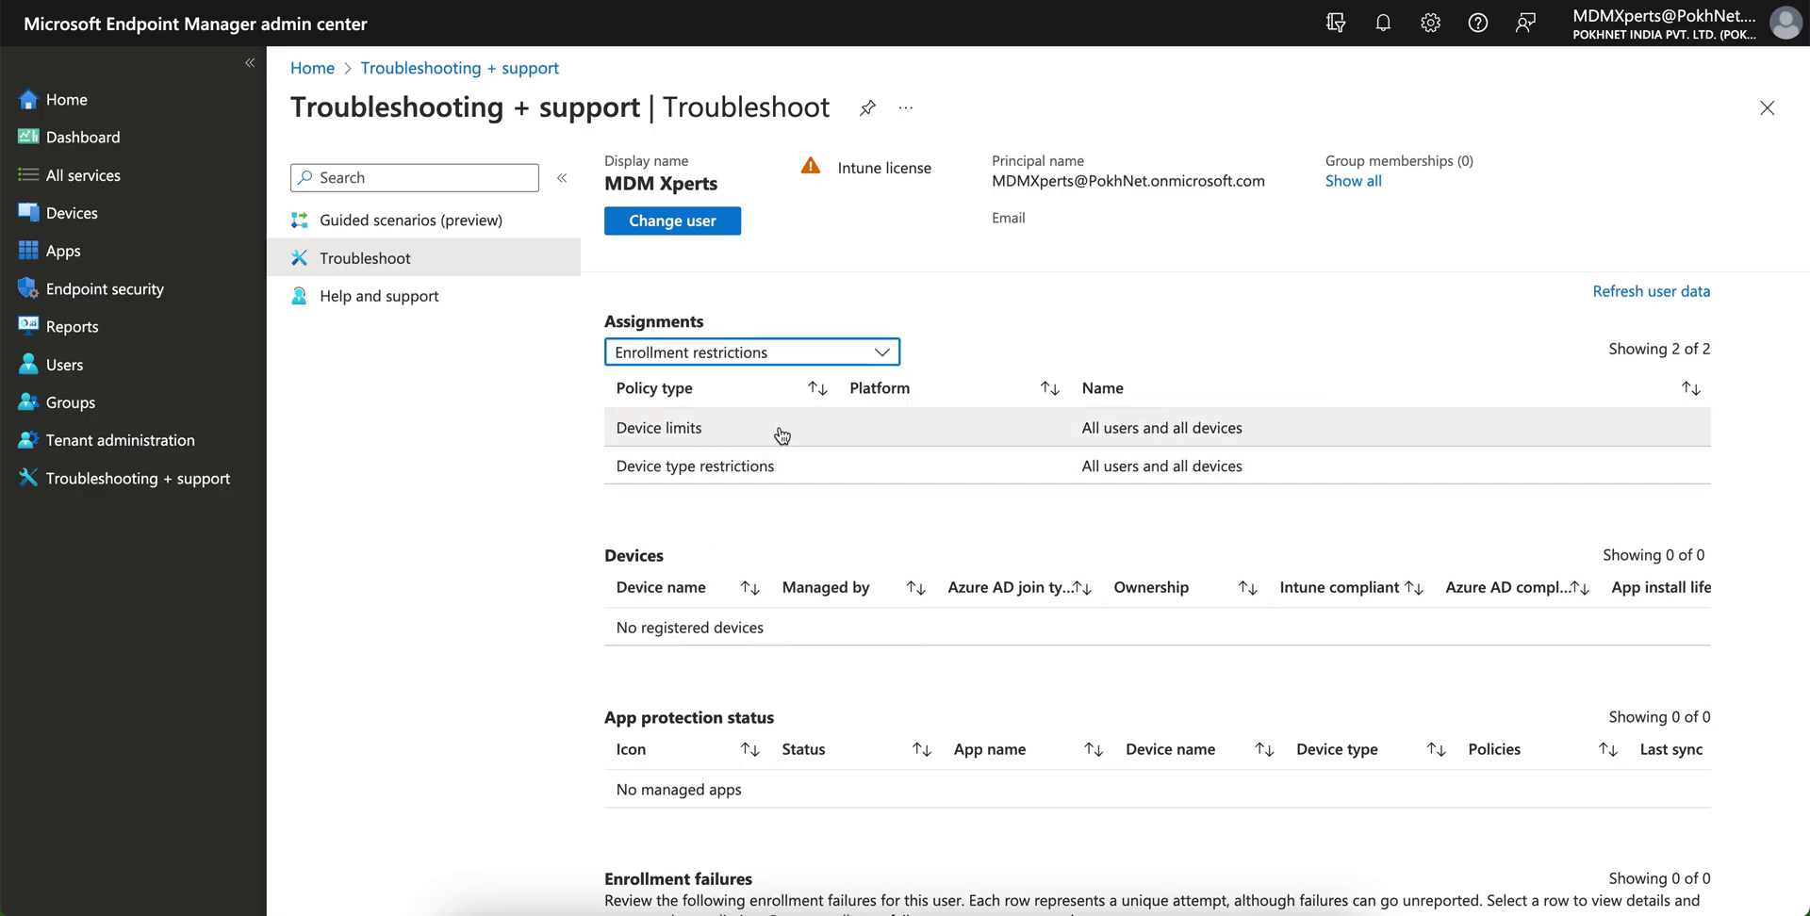
left_click(792, 356)
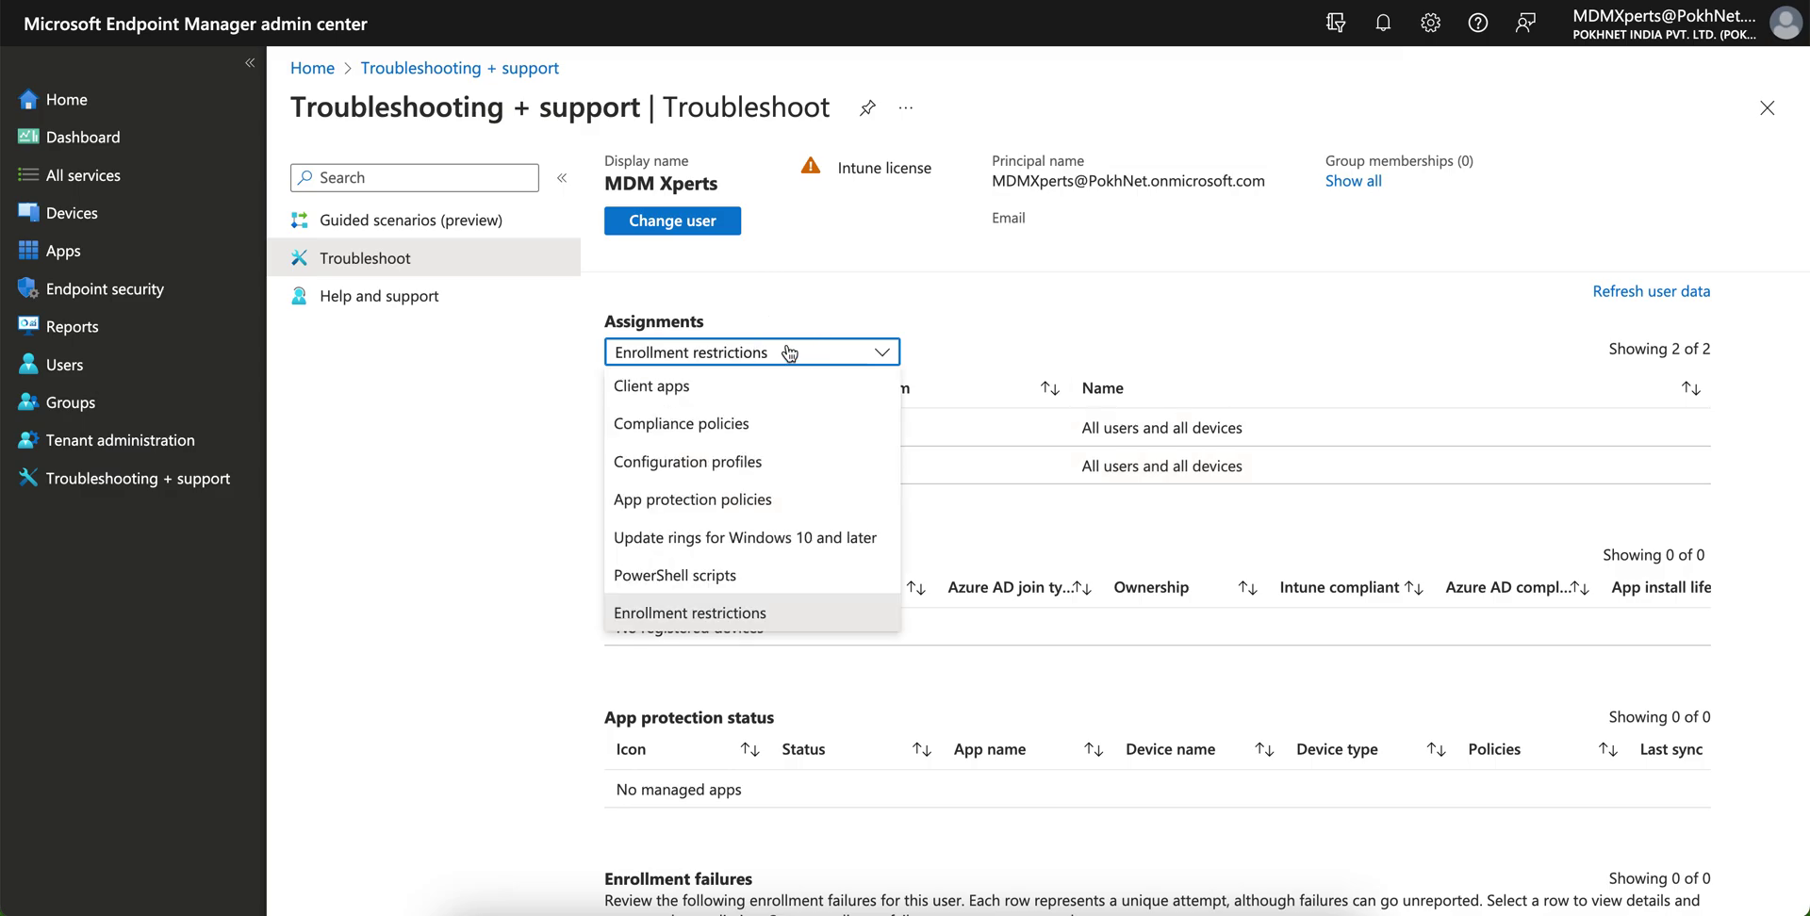
- Return to client app assignments and scroll to the Devices table's No registered devices message
left_click(734, 394)
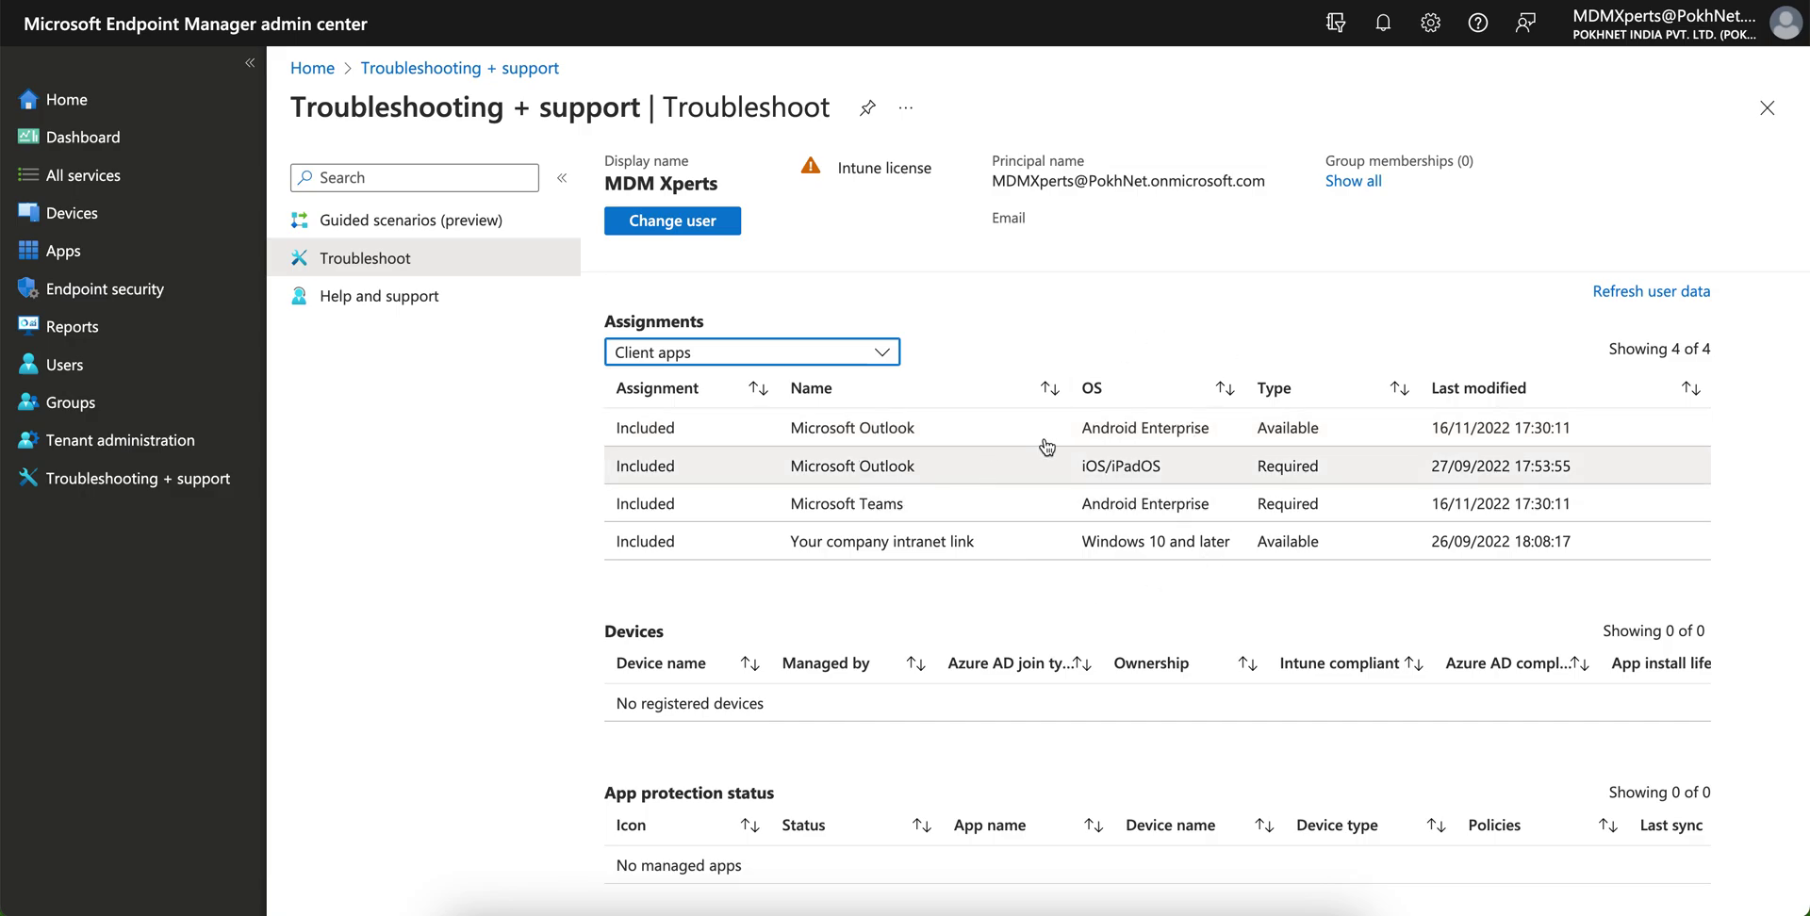
scroll(1161, 524, "down", 1)
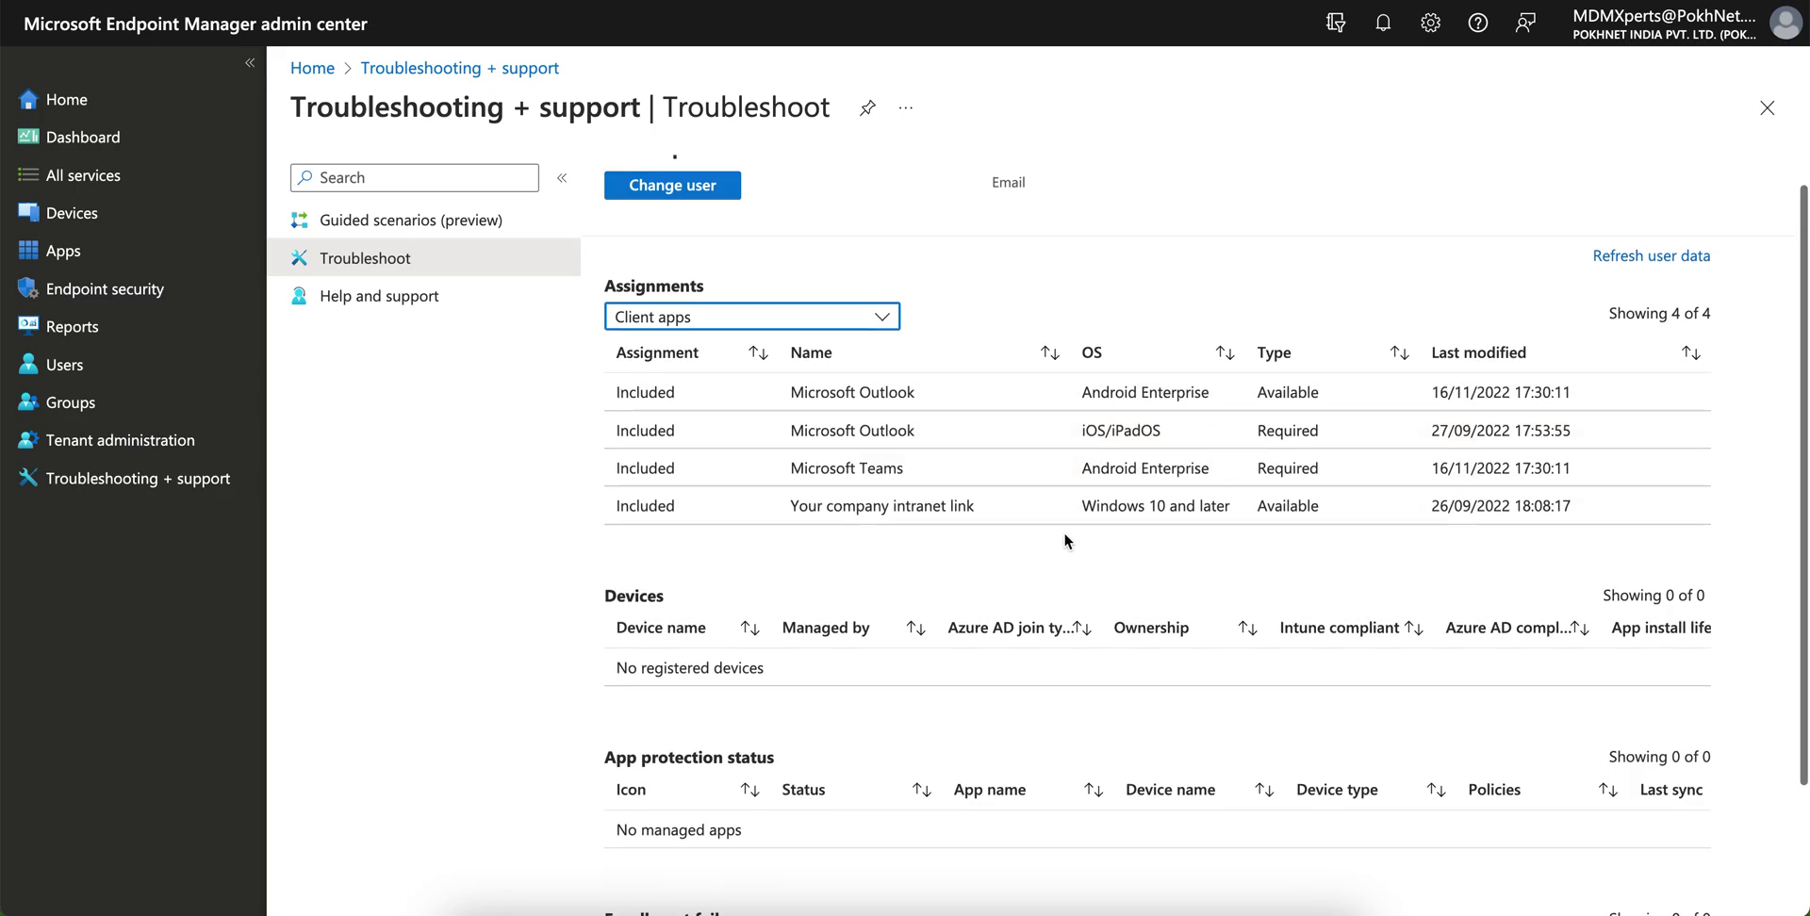
scroll(1063, 531, "down", 2)
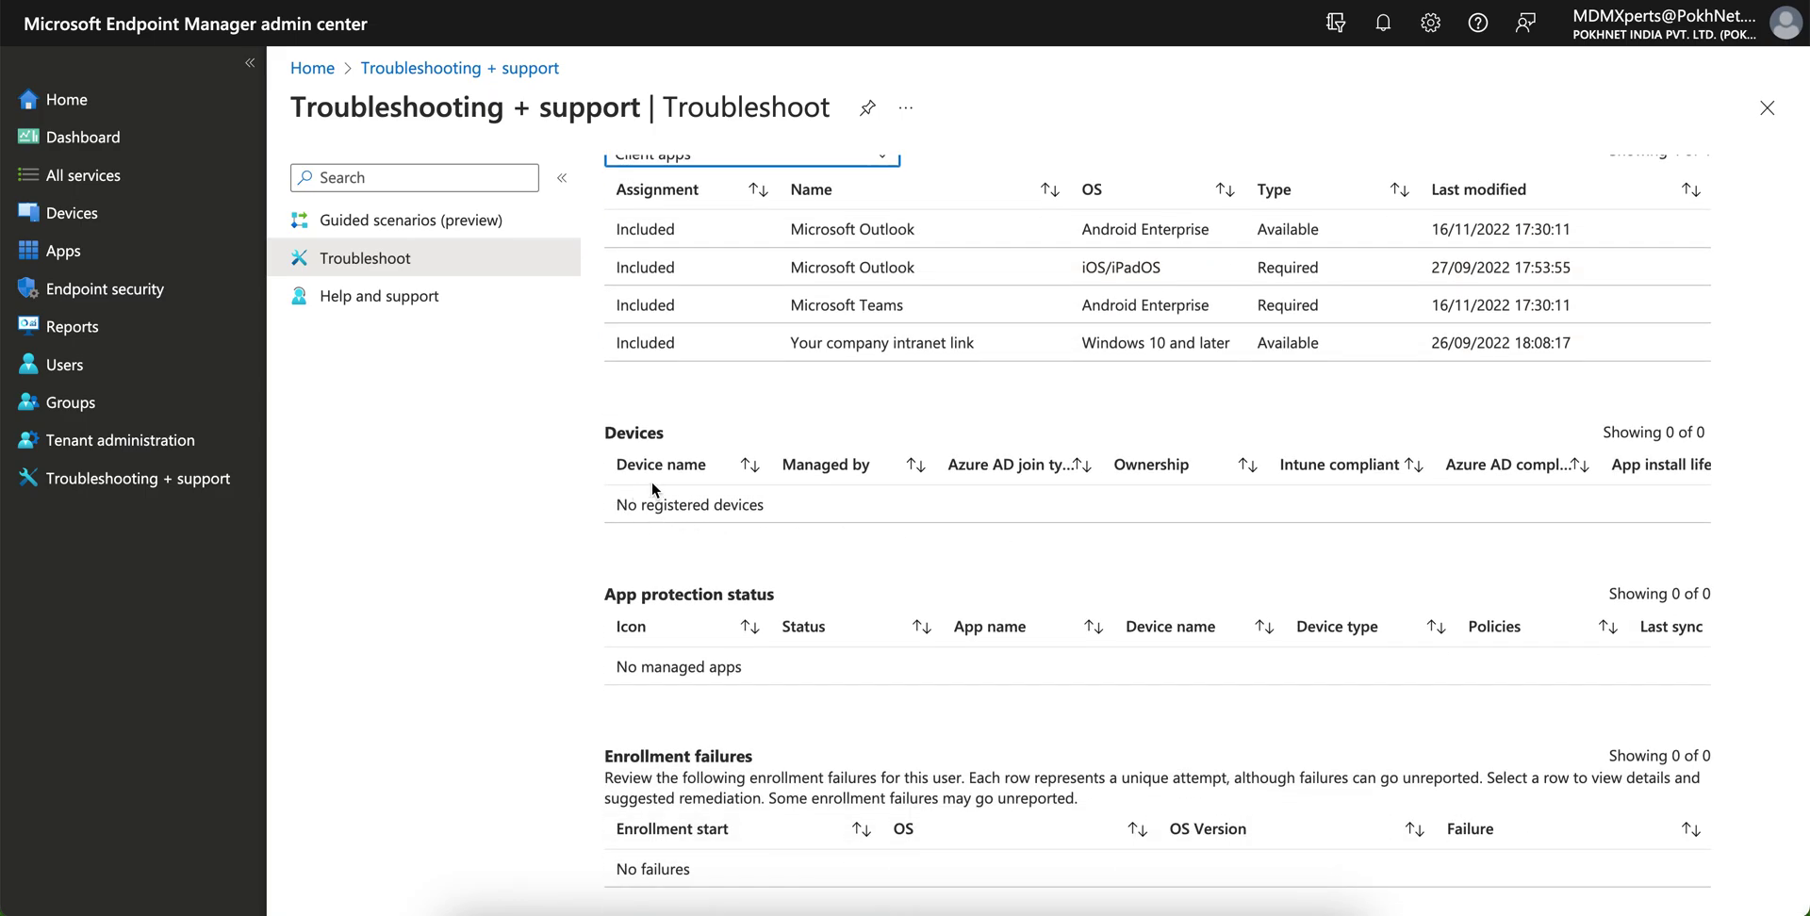
left_click(618, 501)
left_click_drag(618, 501, 759, 506)
left_click(819, 505)
- Scroll through the Devices and App protection status sections, pointing out the App protection status heading
scroll(818, 504, "up", 1)
scroll(1161, 234, "up", 1)
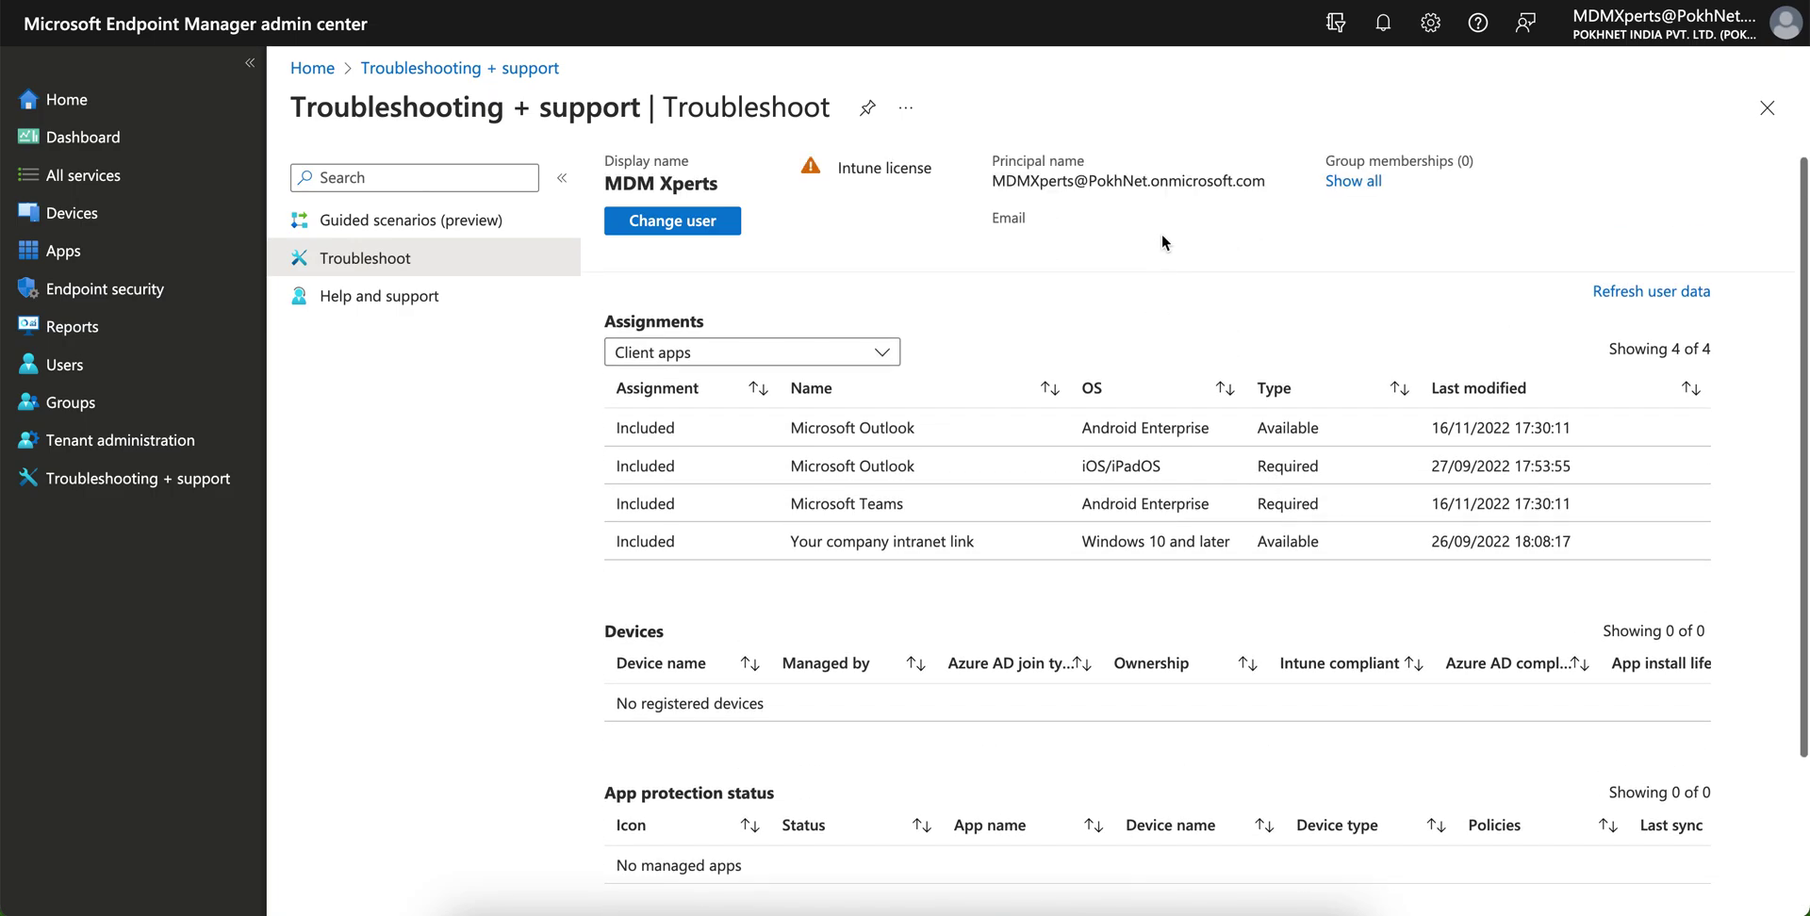
scroll(1137, 273, "down", 2)
left_click_drag(822, 484, 813, 530)
left_click(826, 539)
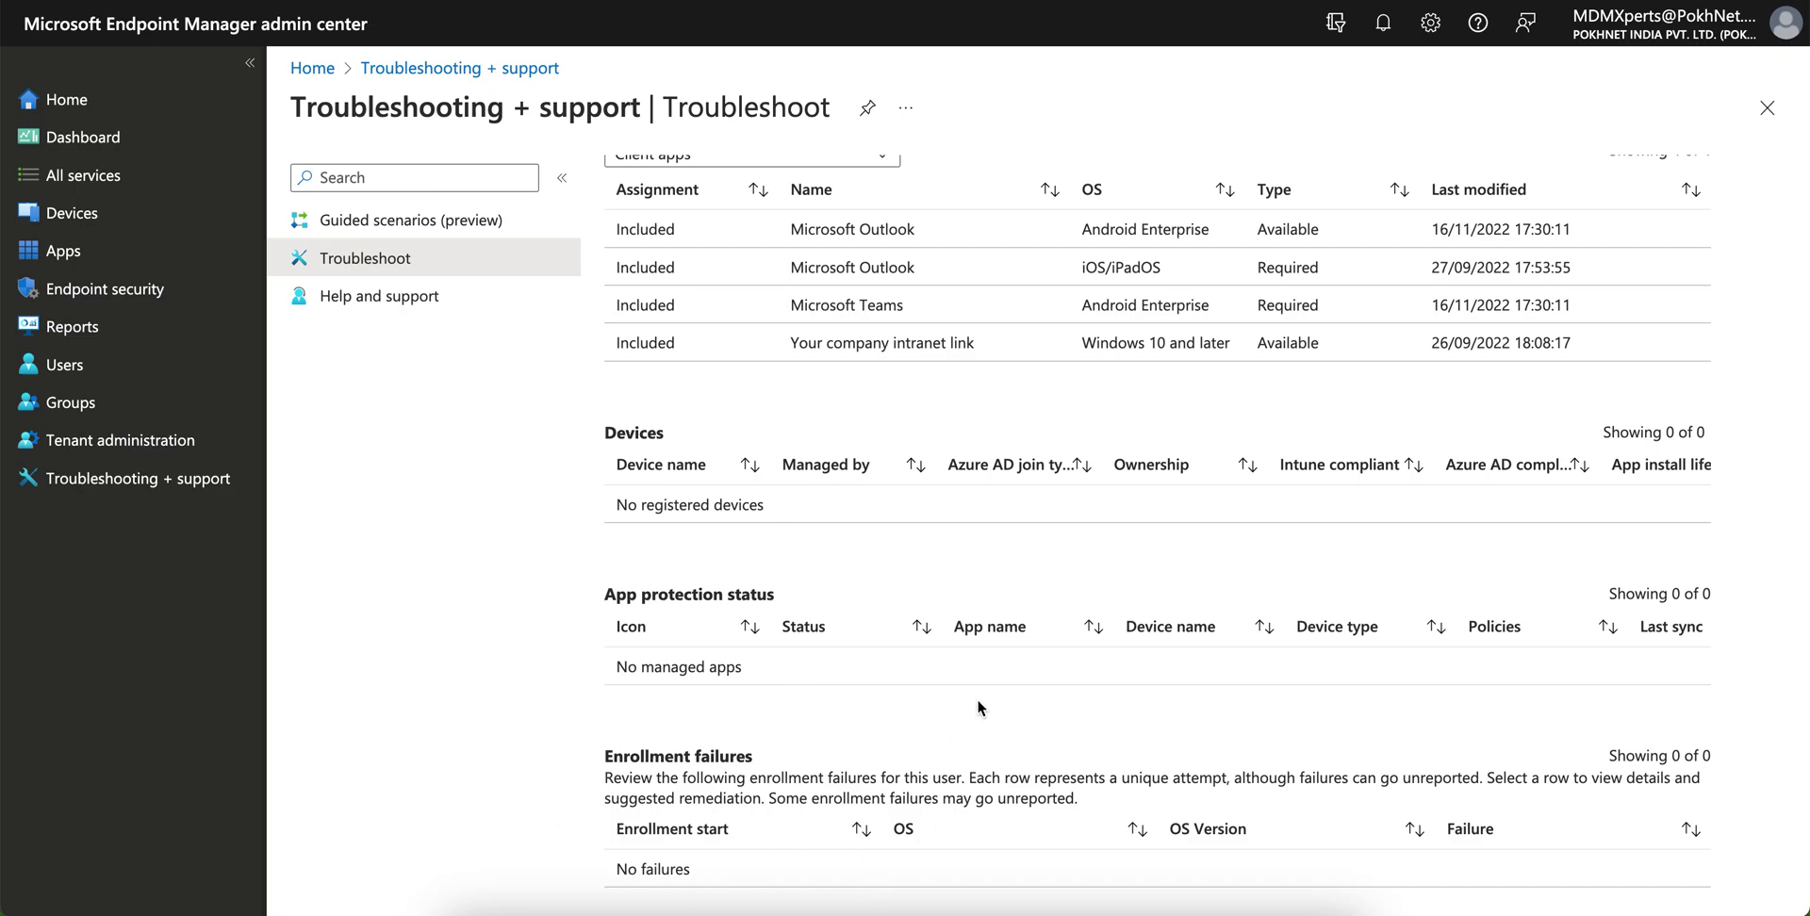
scroll(977, 699, "up", 3)
scroll(984, 727, "down", 3)
left_click_drag(777, 665, 619, 594)
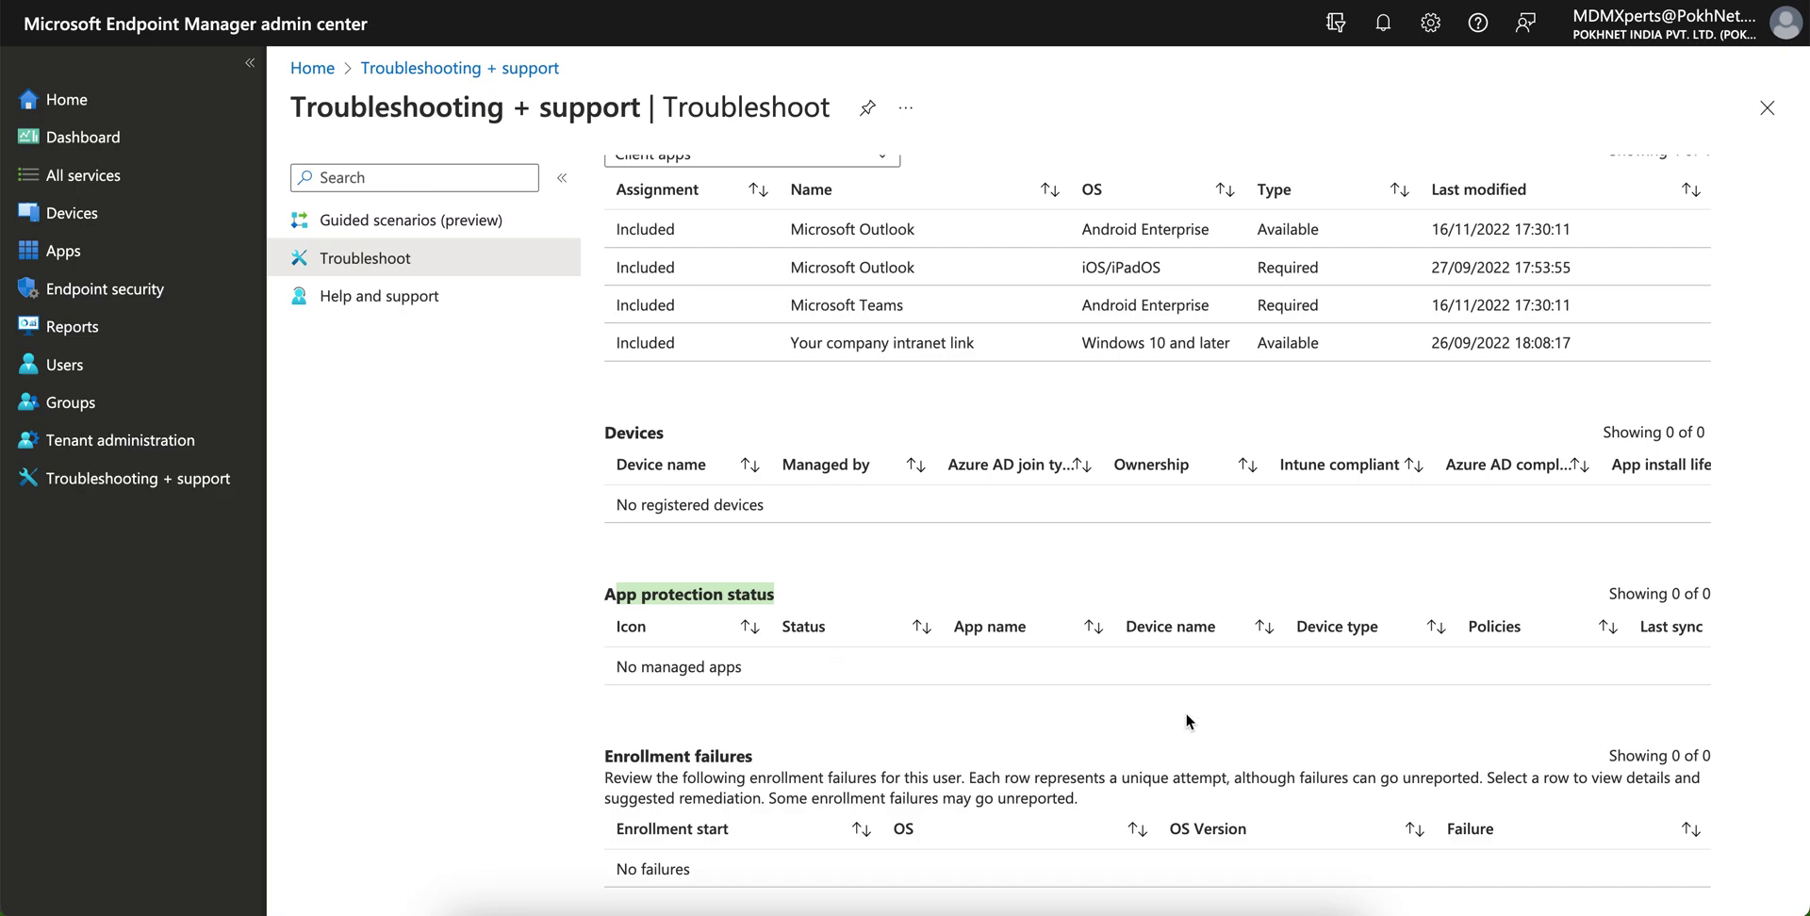
scroll(1484, 658, "up", 3)
- Refresh the user data and scroll to confirm the four client app assignments reloaded
left_click(1667, 300)
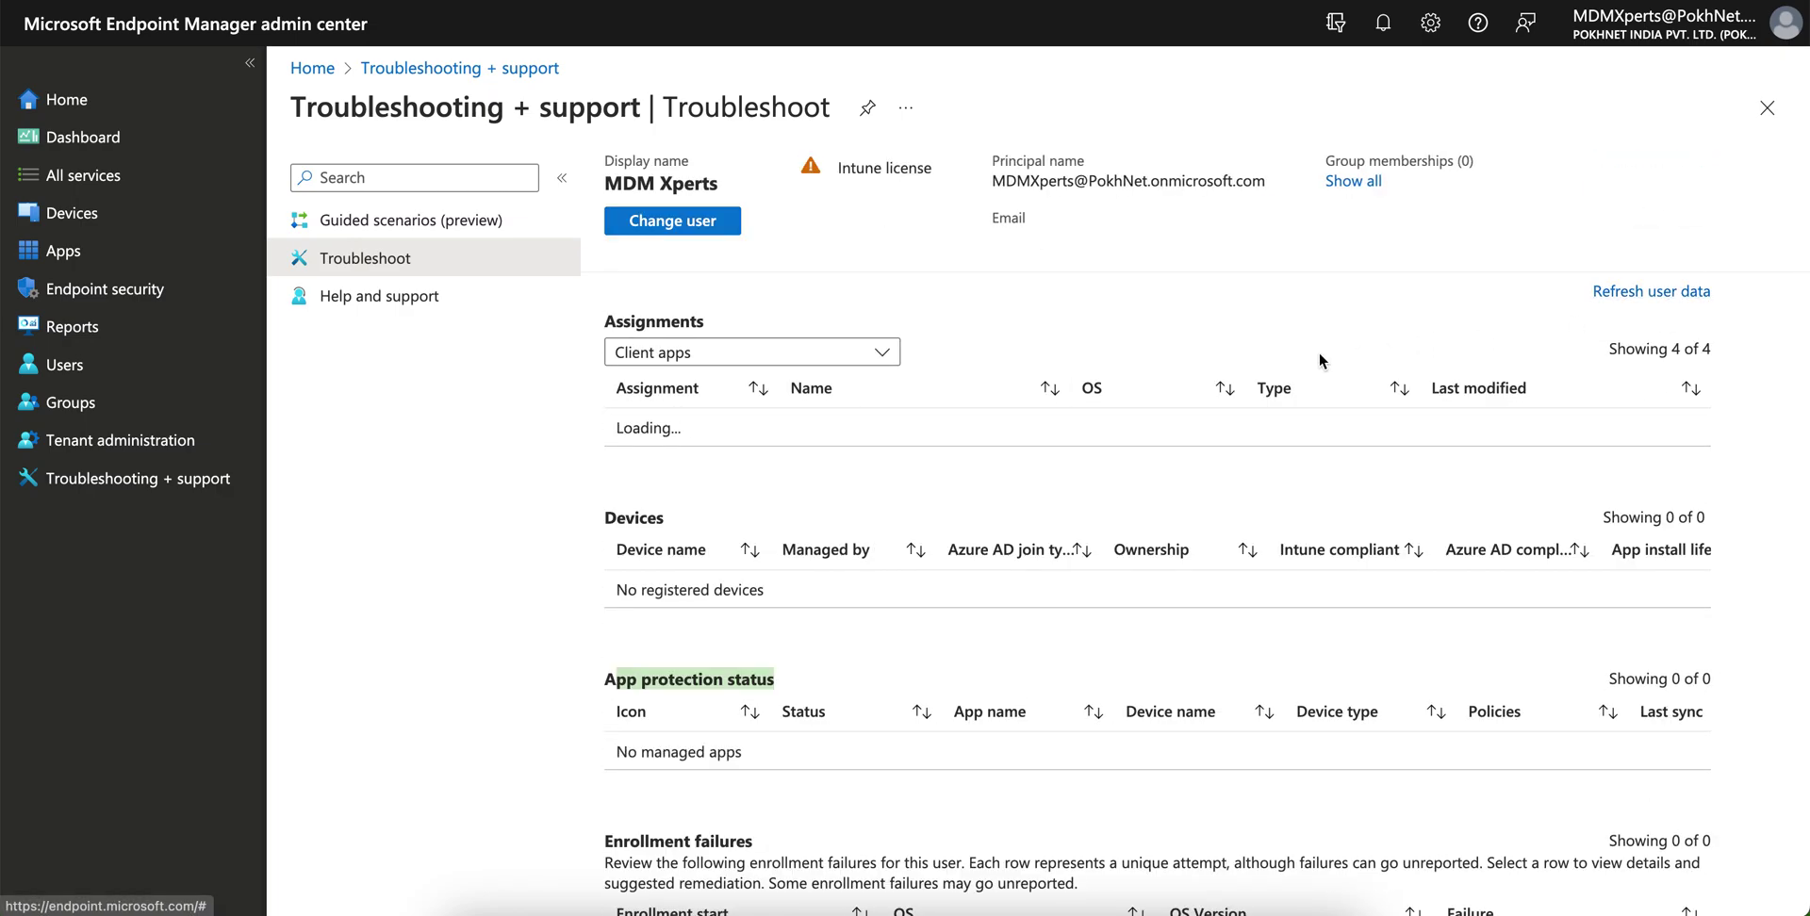
scroll(1225, 658, "down", 1)
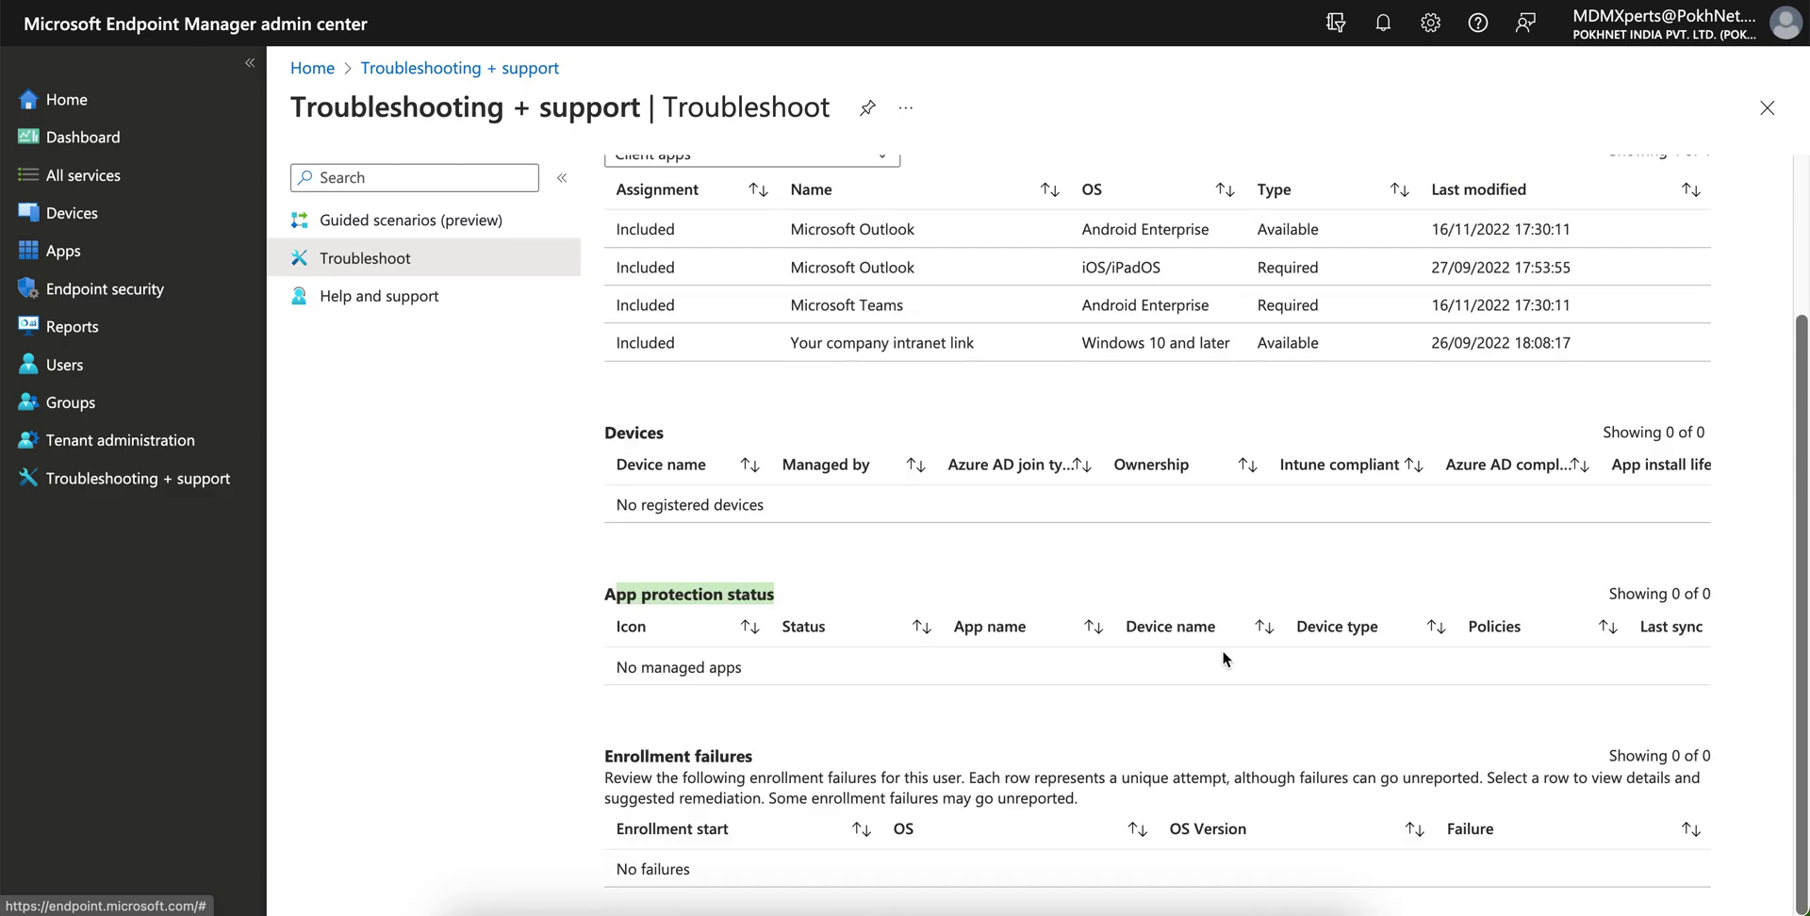
scroll(1203, 602, "up", 1)
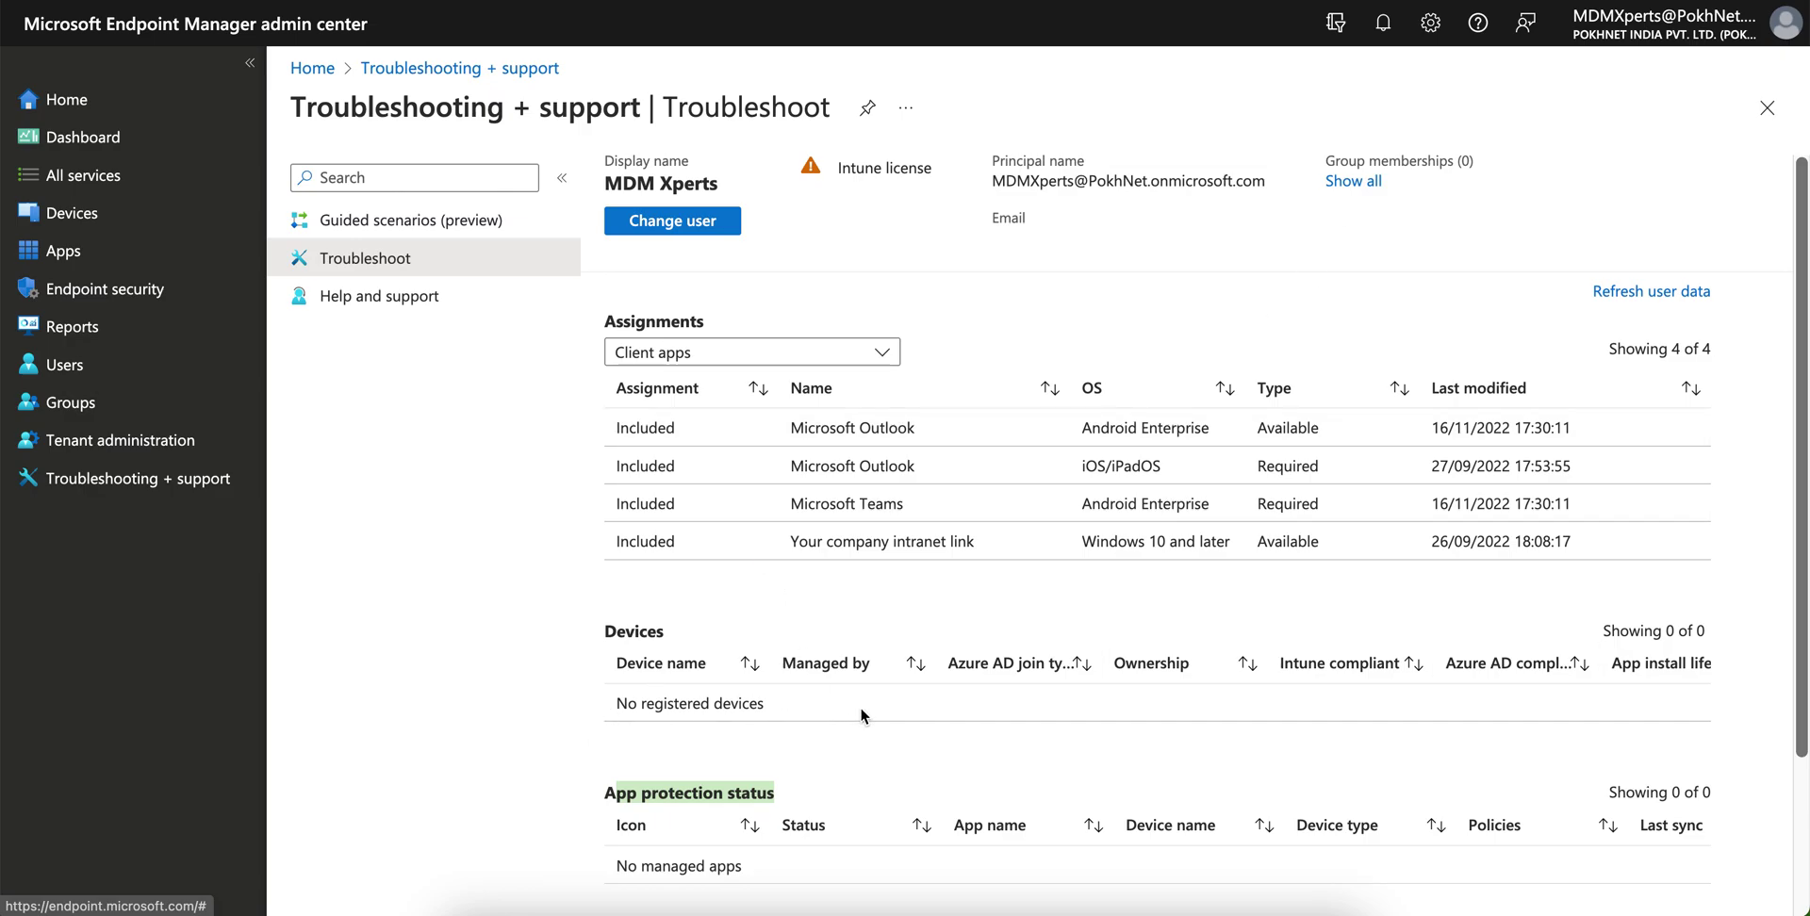
- Switch the assignment type to Enrollment restrictions and read the Enrollment failures description
left_click(809, 353)
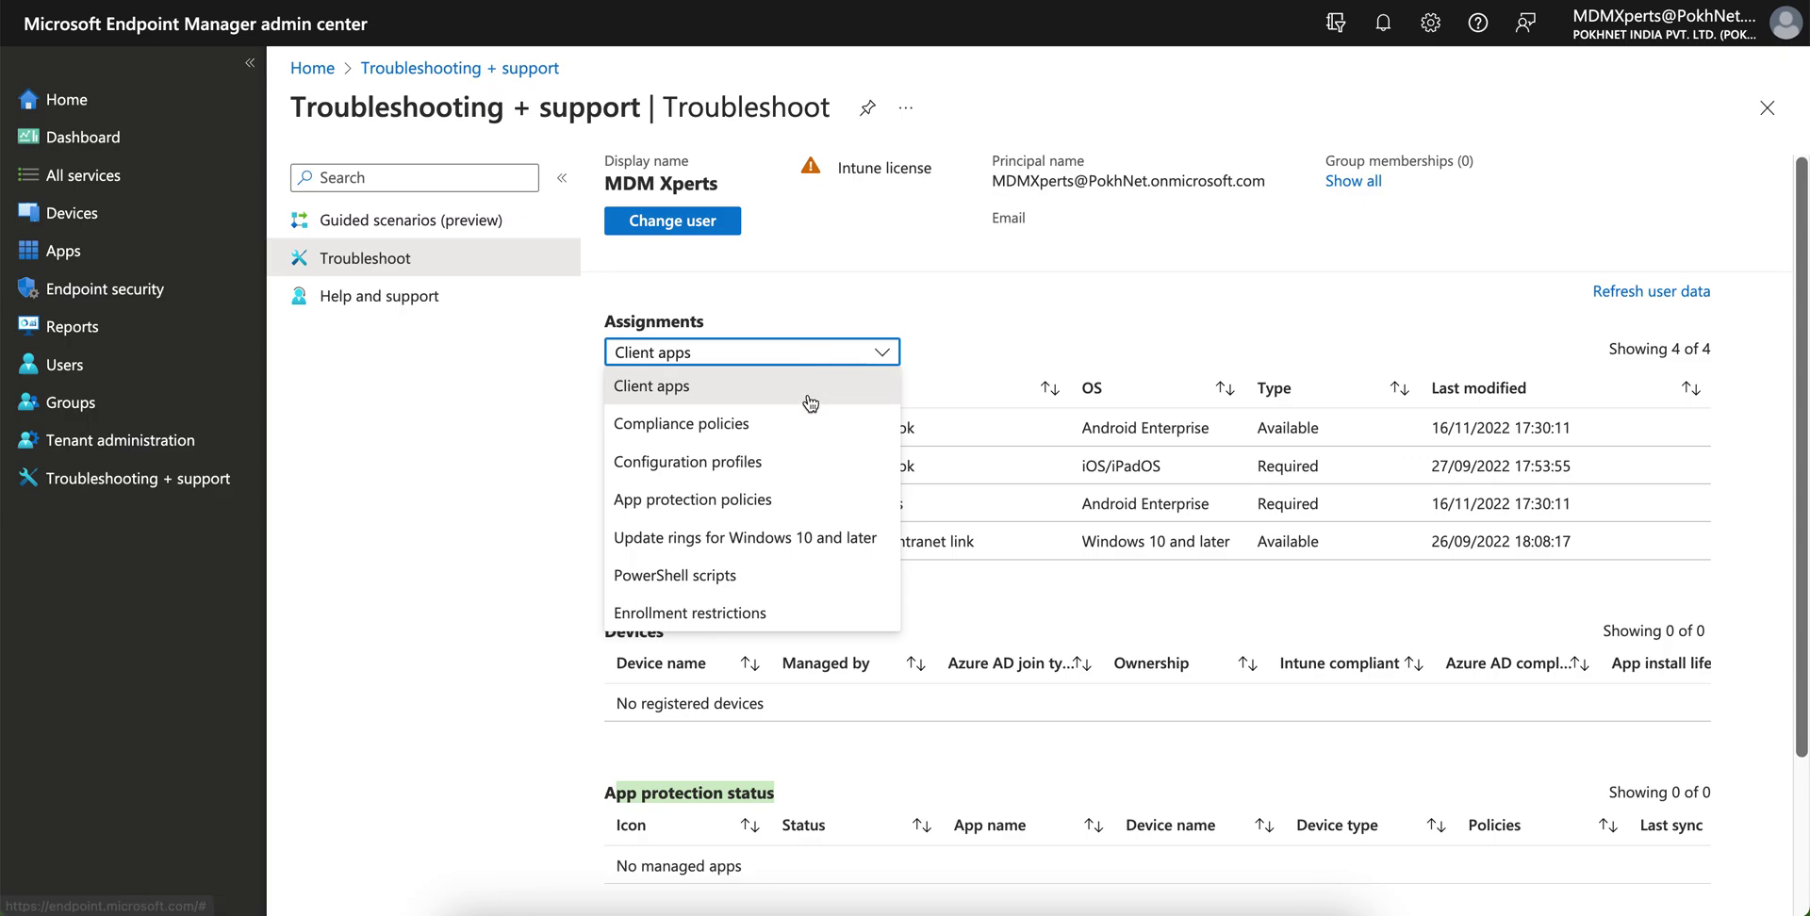
left_click(759, 614)
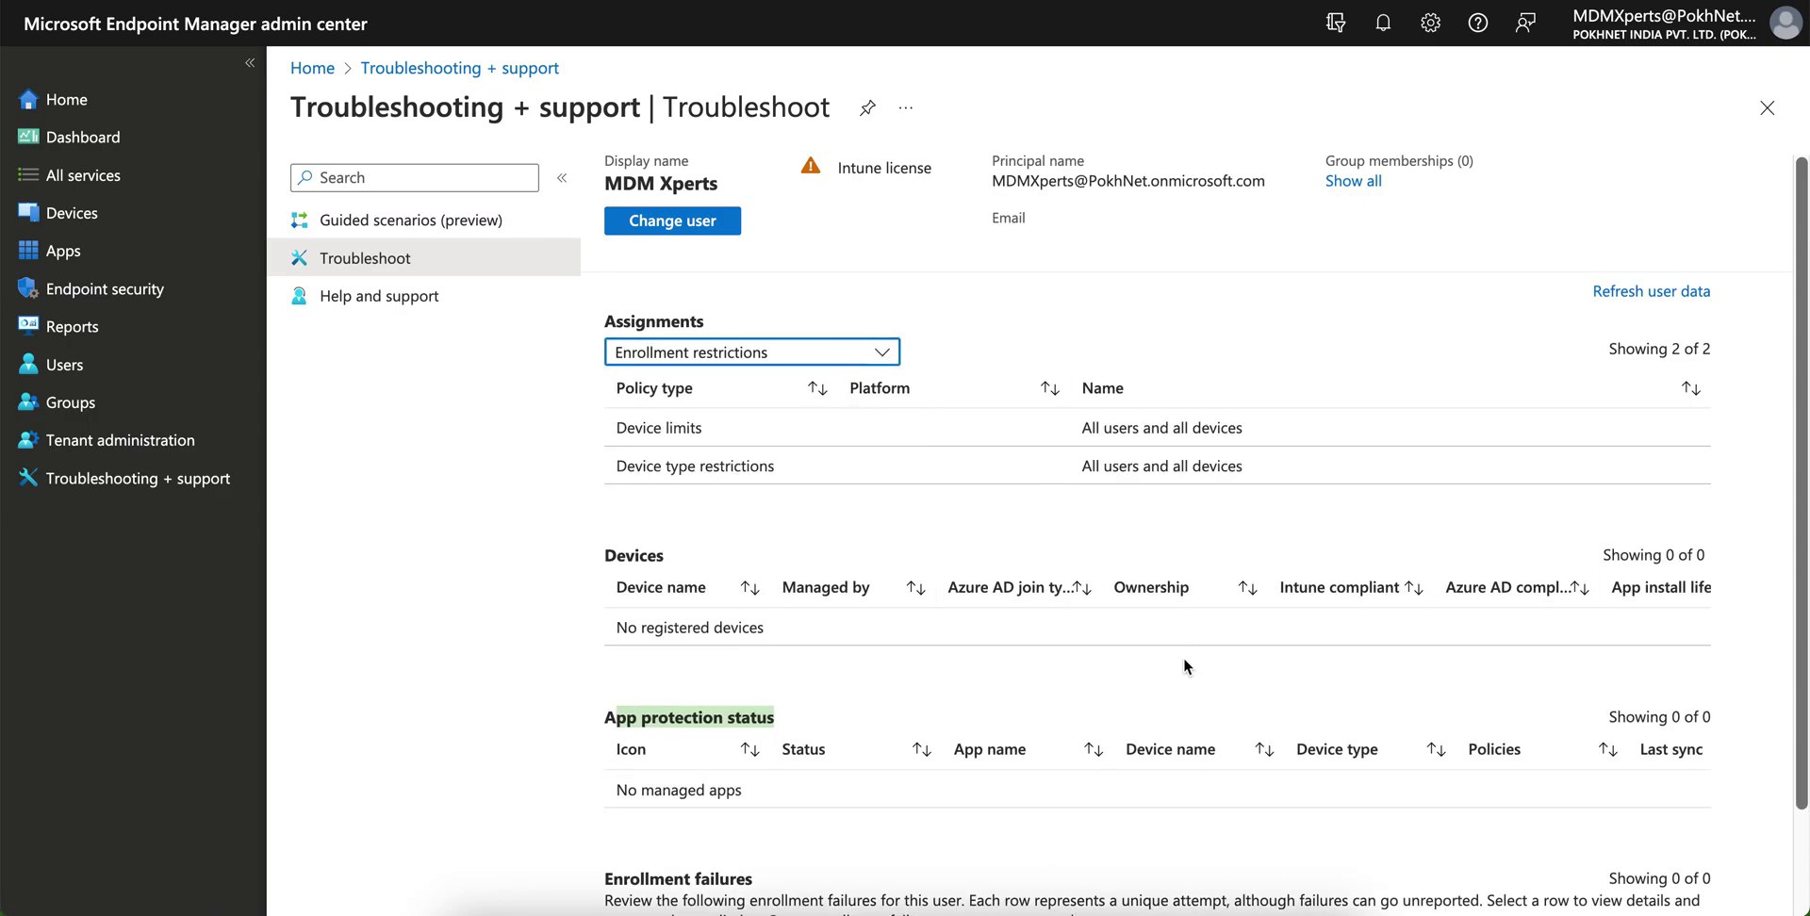
scroll(1184, 658, "down", 2)
left_click_drag(716, 784, 978, 799)
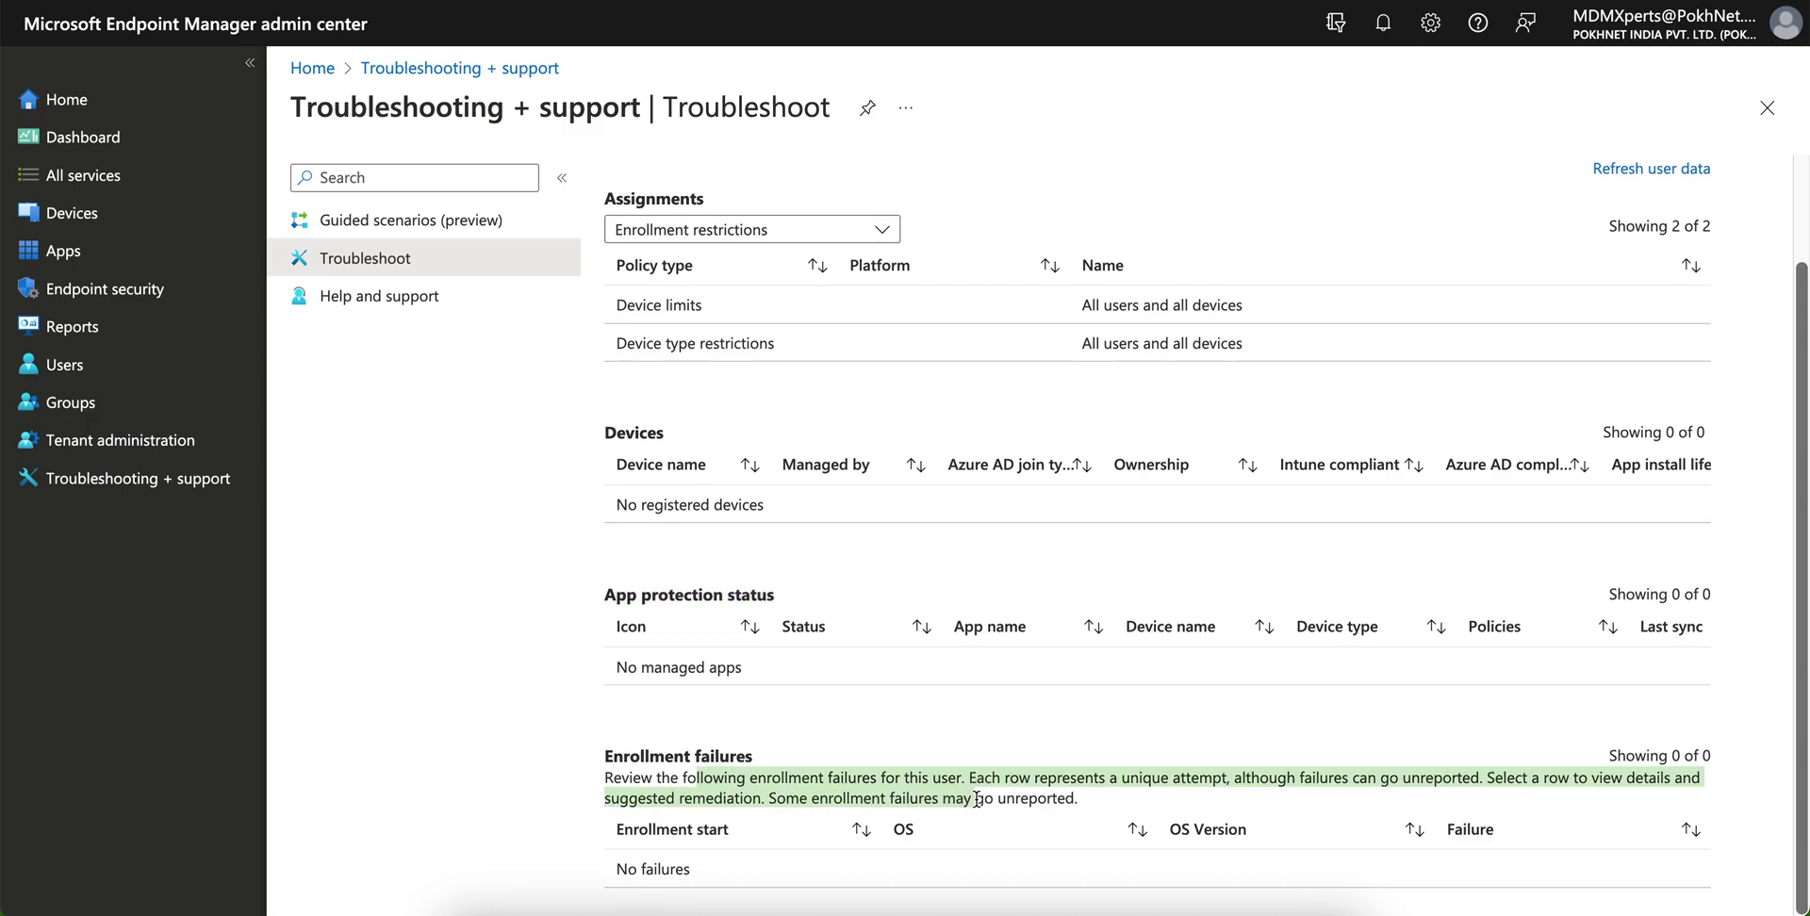
left_click(1030, 792)
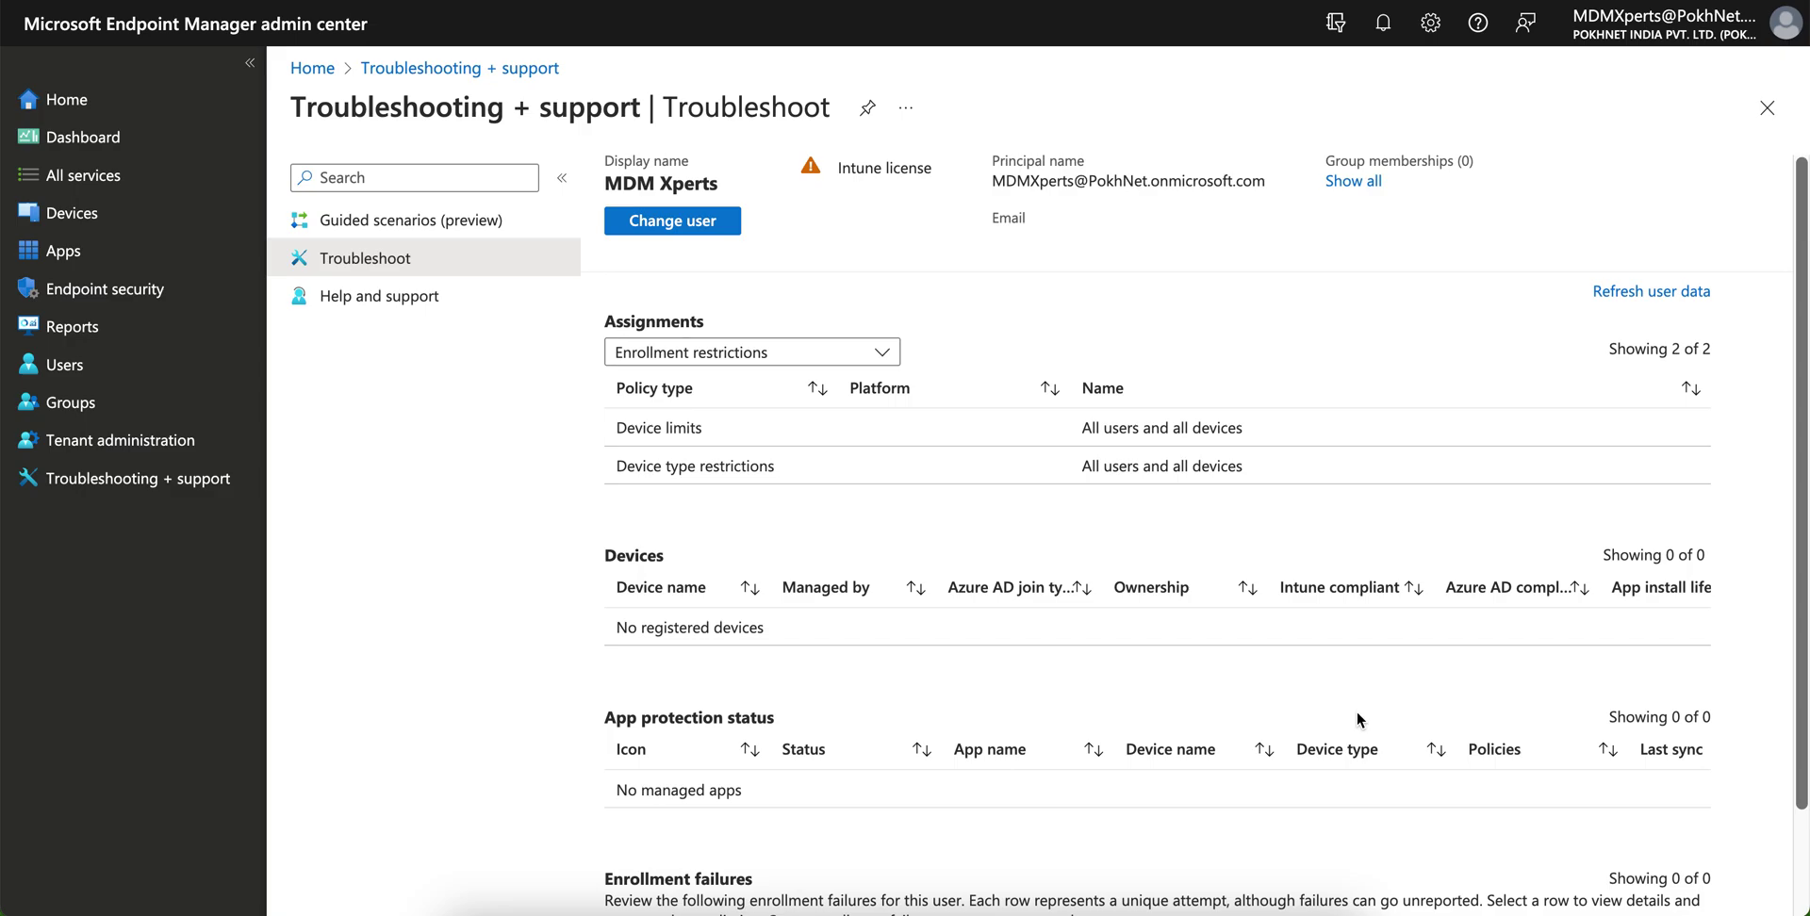
scroll(1355, 719, "down", 1)
scroll(1358, 719, "up", 1)
scroll(1257, 484, "down", 1)
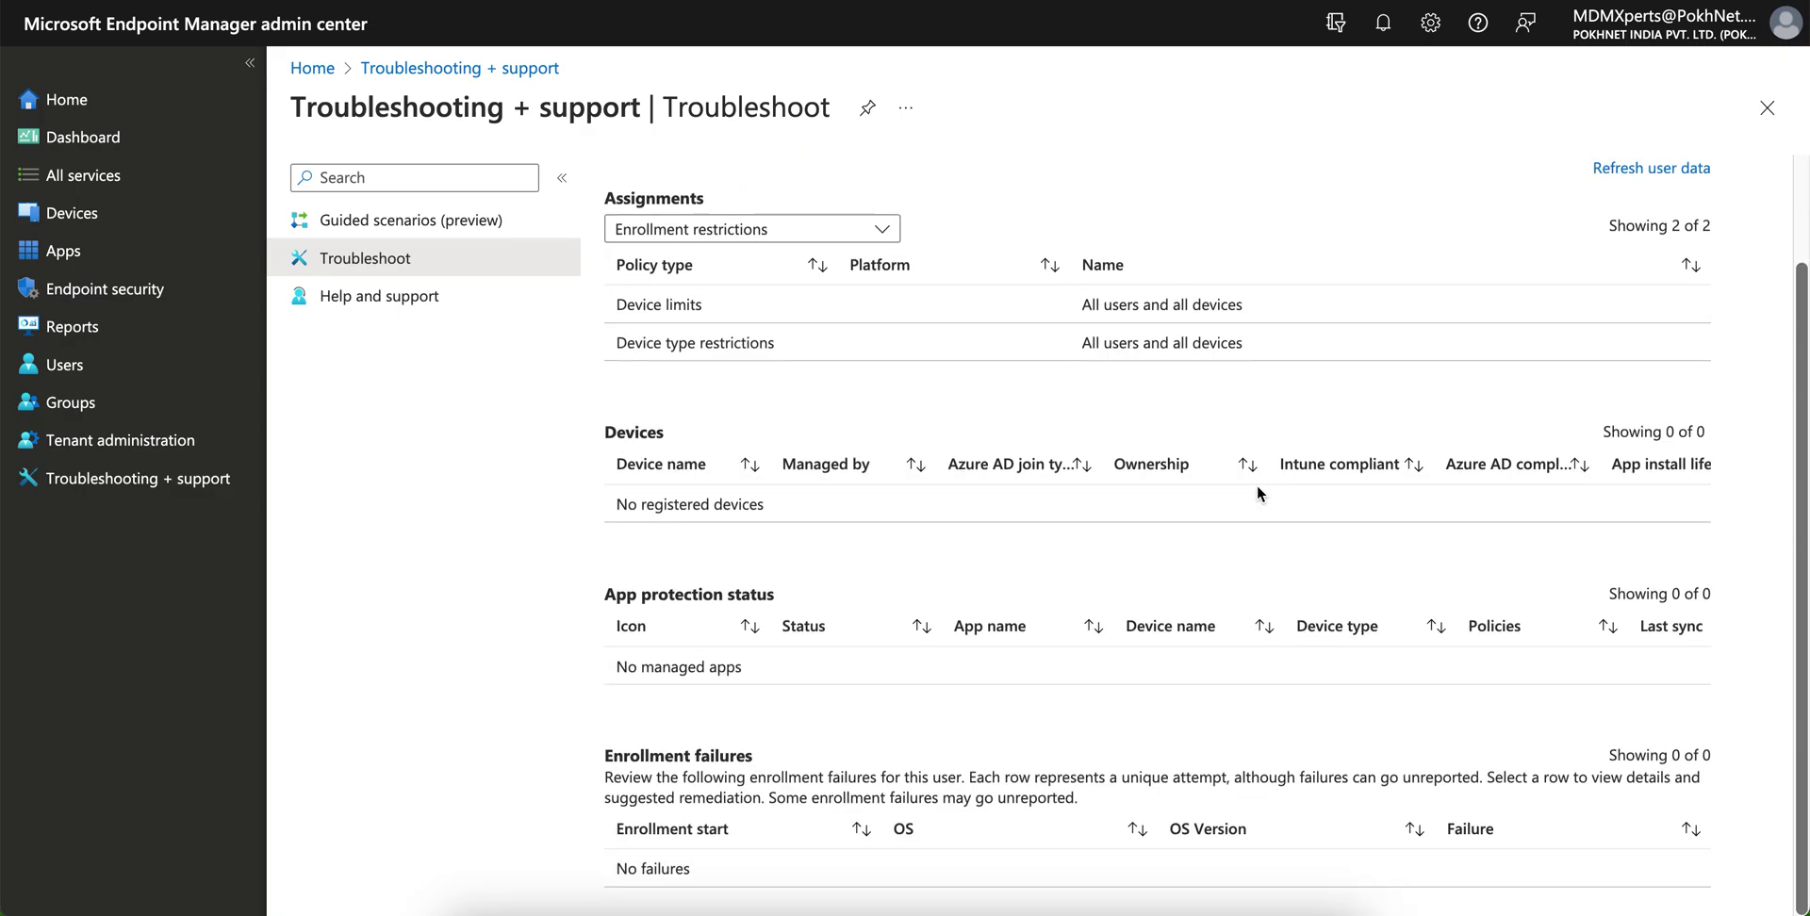
scroll(1257, 484, "up", 1)
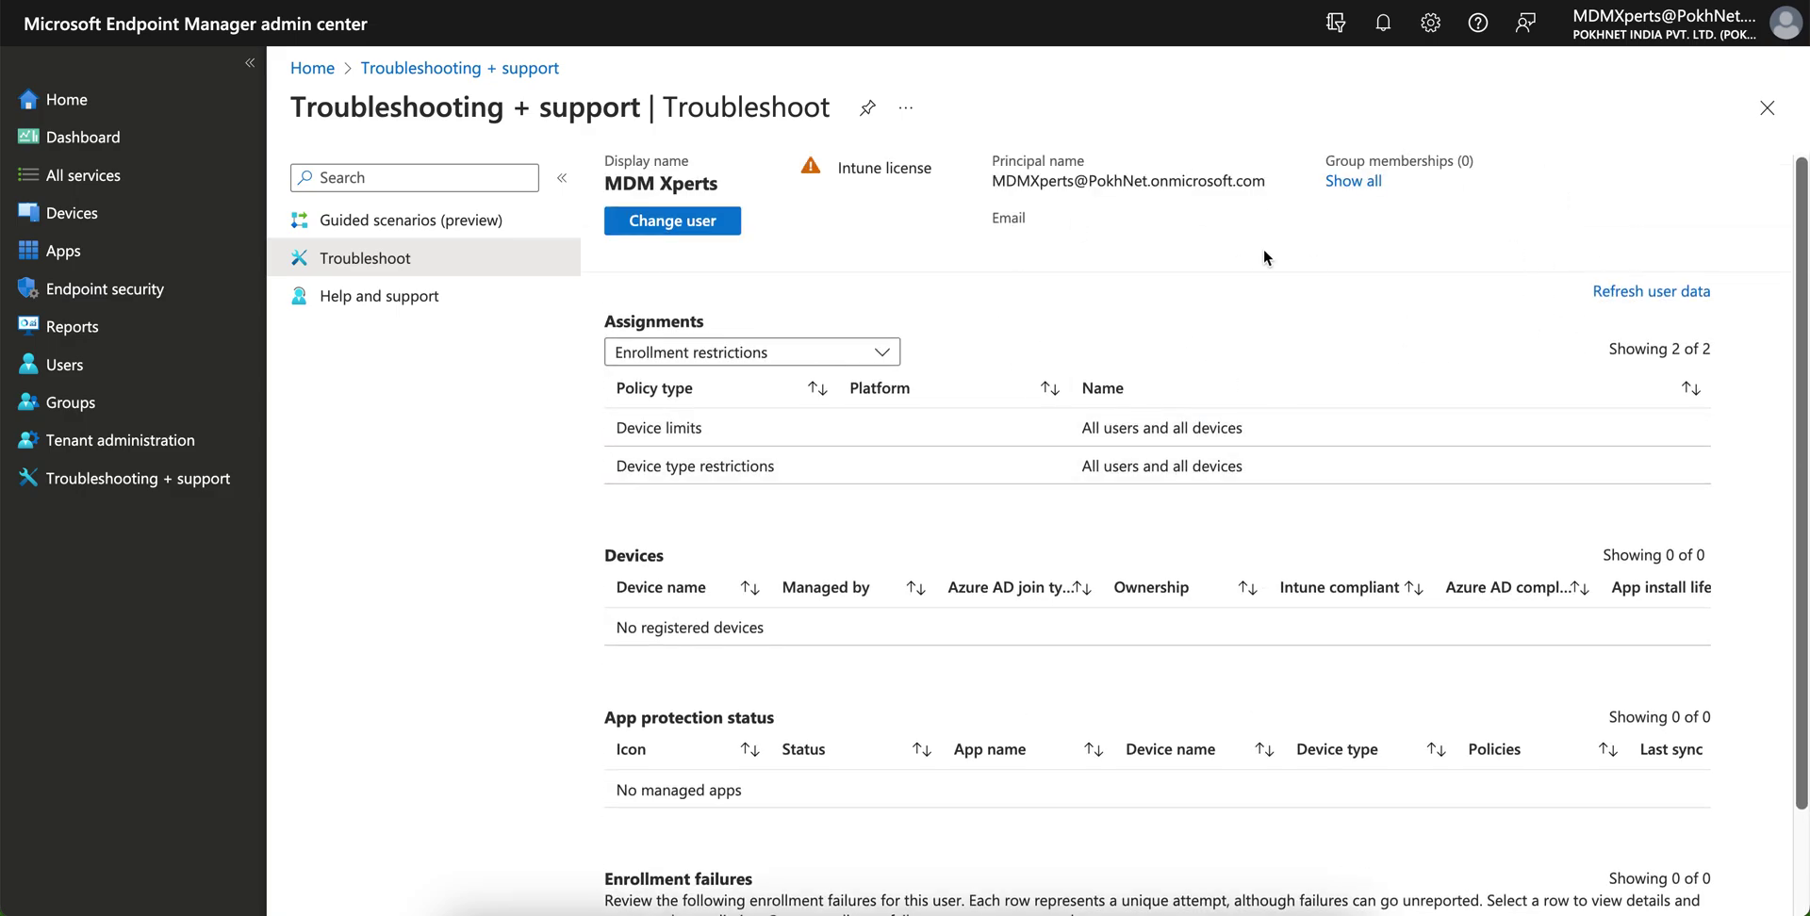